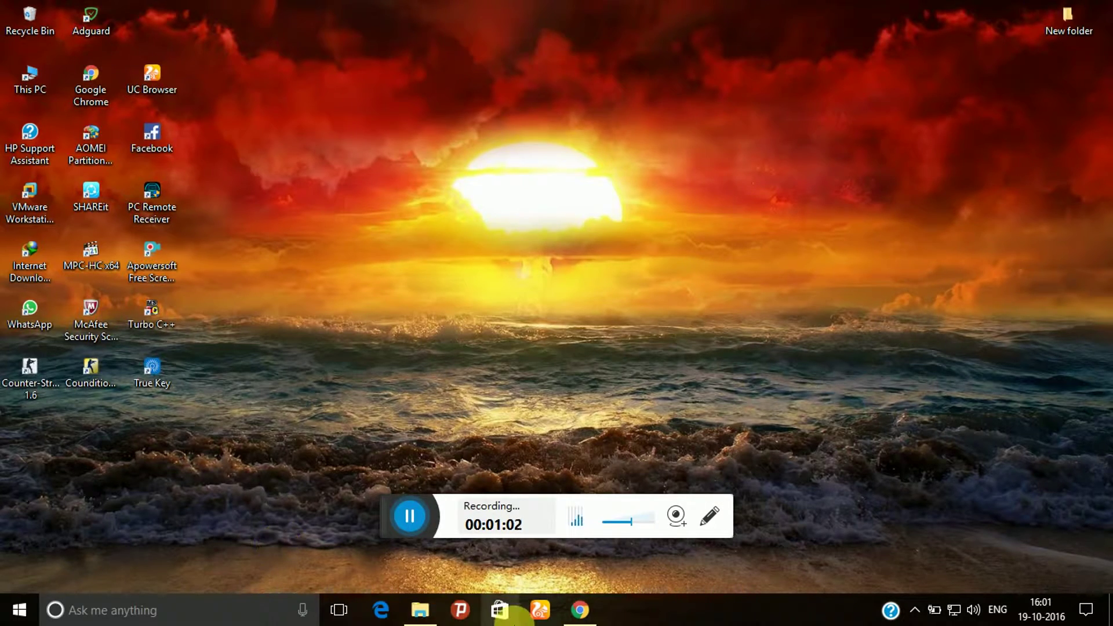
Bring Chrome back and go to the oracle.com Downloads page (oracle.com/downloads/index.html)
left_click(580, 610)
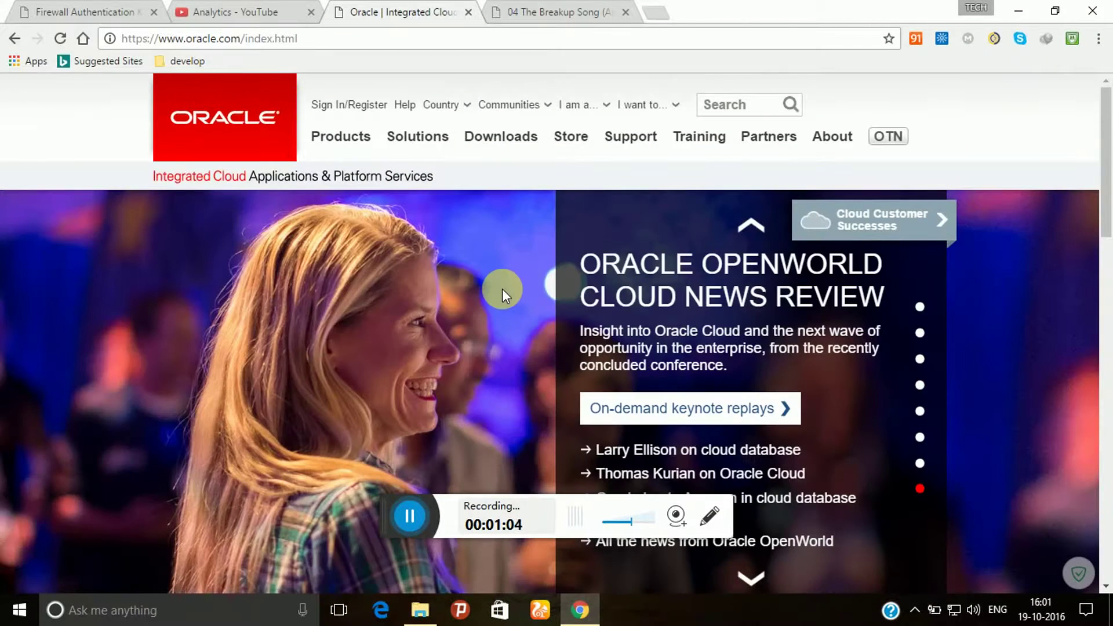
left_click_drag(398, 41, 109, 61)
mouse_move(578, 104)
left_click(529, 139)
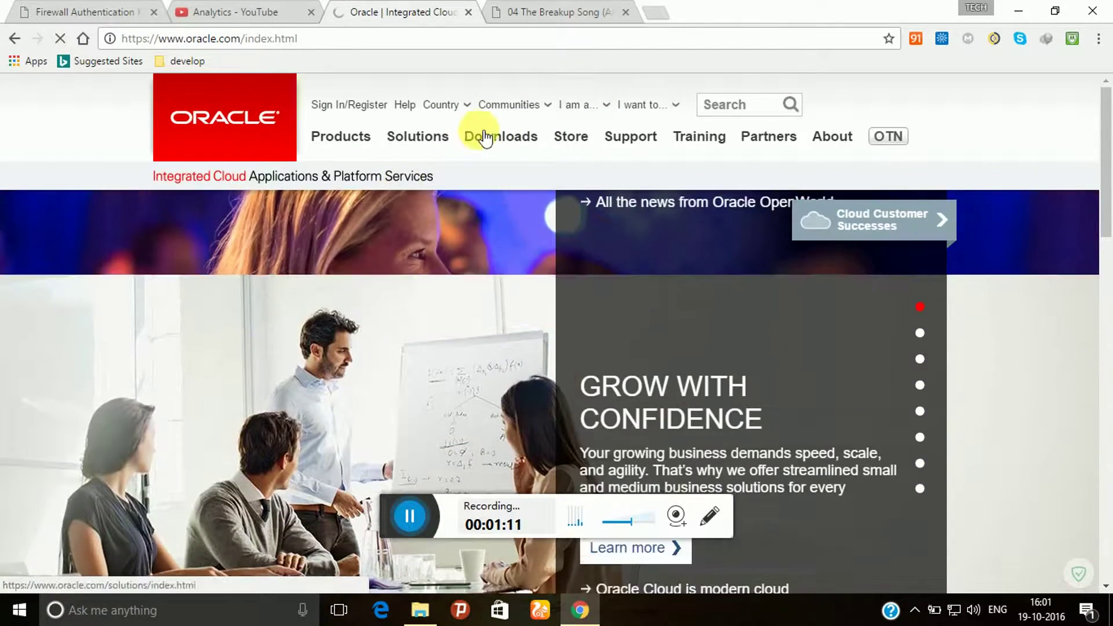
left_click(493, 138)
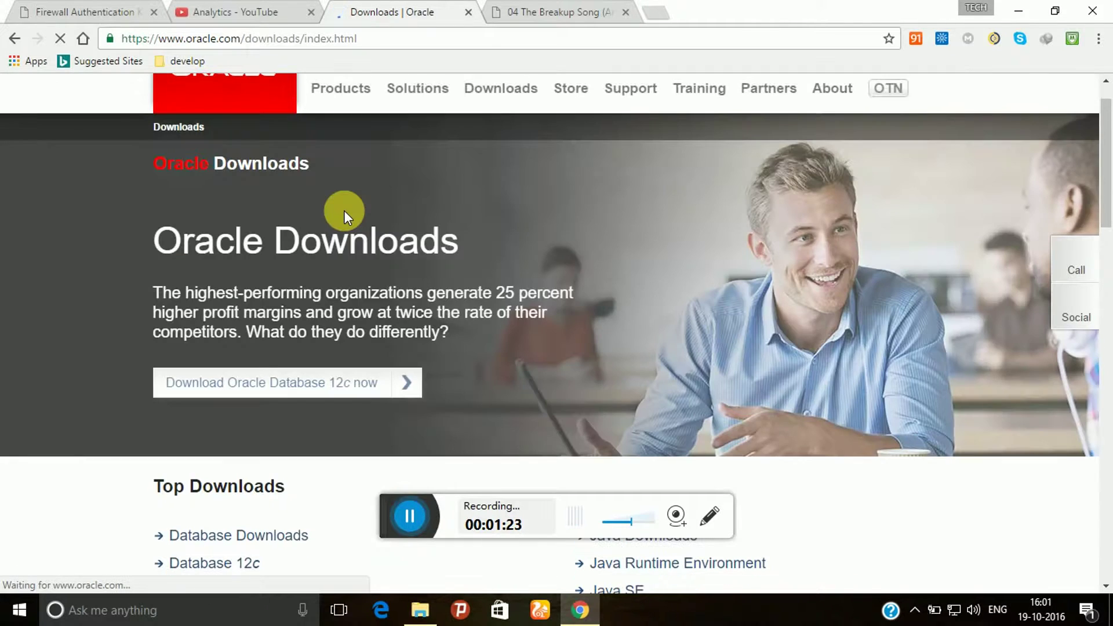
Scroll the Downloads page and go to Oracle Database 11g Express Edition from the Downloads menu
scroll(344, 210, "down", 1)
scroll(343, 211, "down", 8)
scroll(356, 181, "down", 3)
scroll(356, 181, "up", 6)
scroll(356, 181, "up", 6)
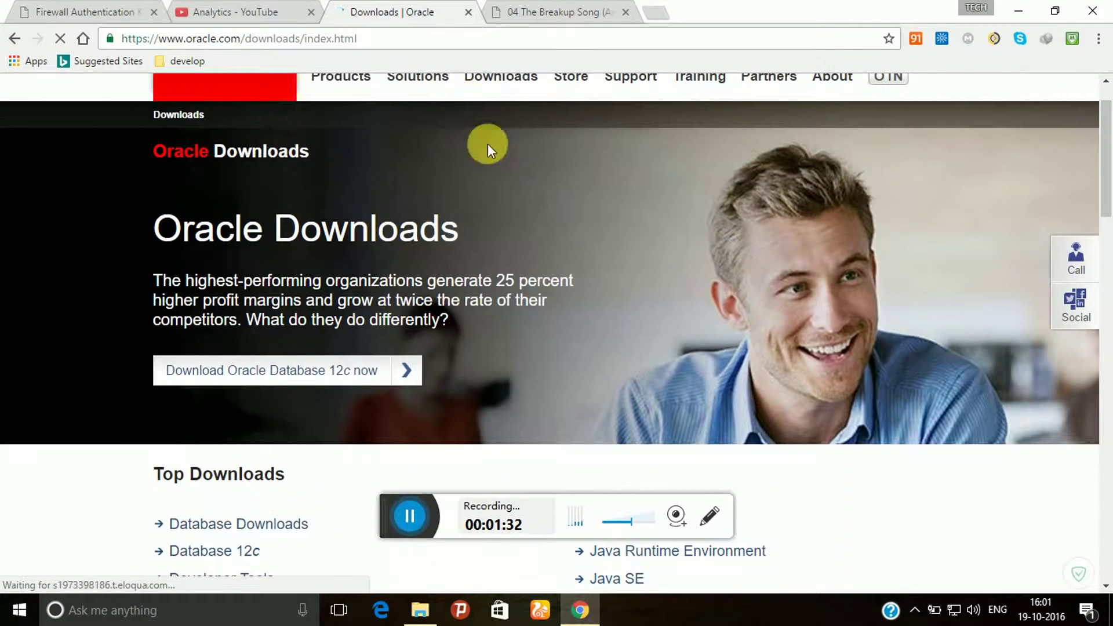
scroll(488, 144, "up", 1)
mouse_move(491, 145)
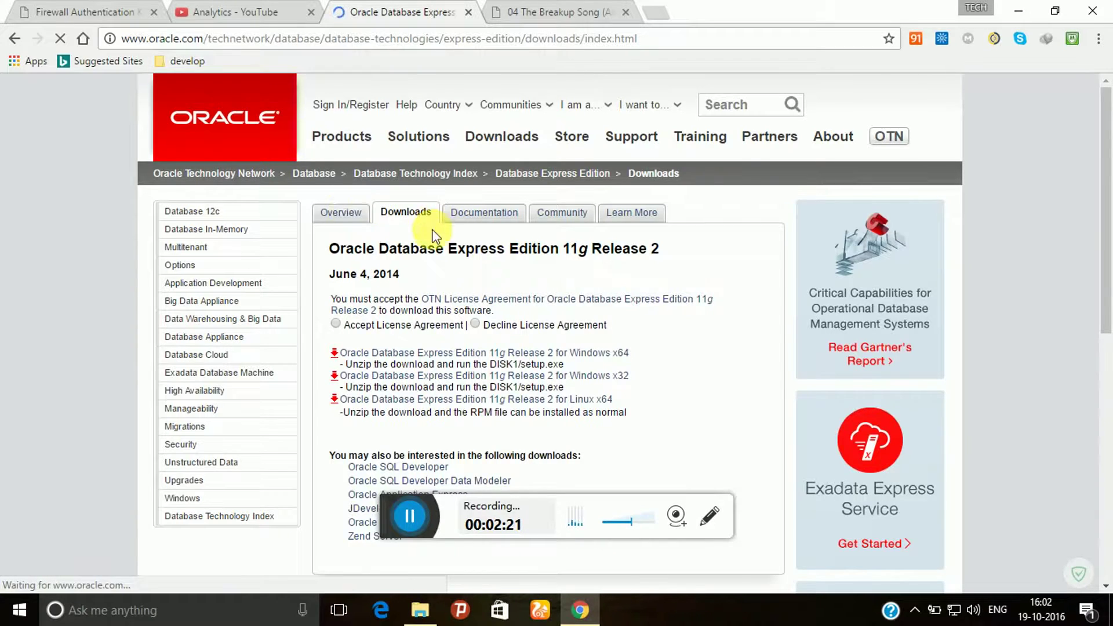
Select Accept License Agreement for the Express Edition 11g Release 2 downloads
left_click(336, 323)
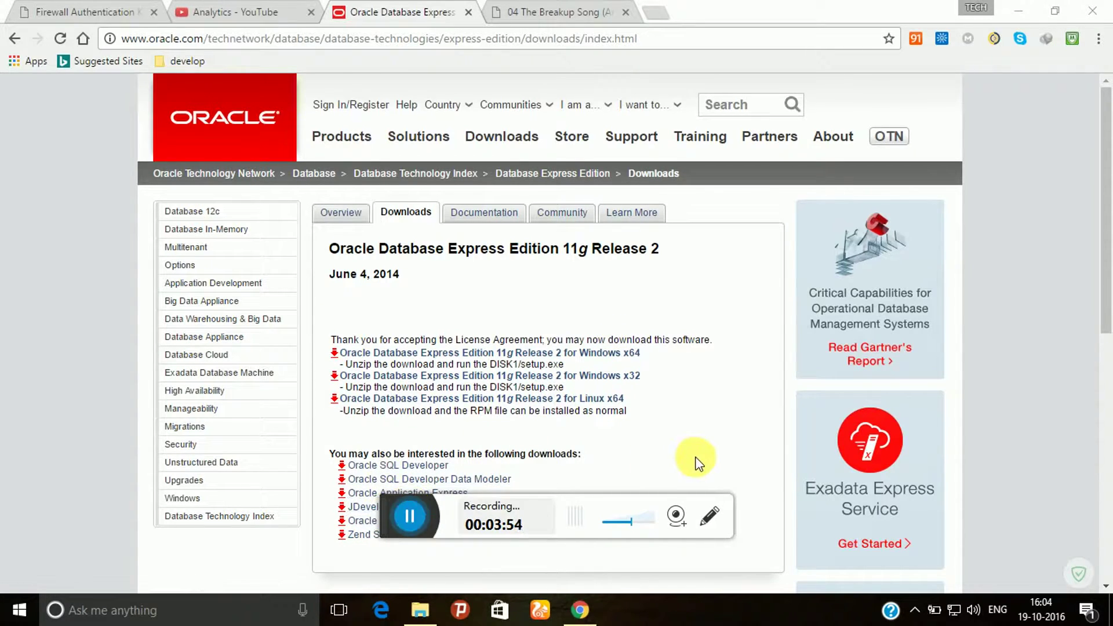
Minimize Chrome and browse File Explorer to E:\software\OracleXE112_Win64\DISK1
left_click(1020, 12)
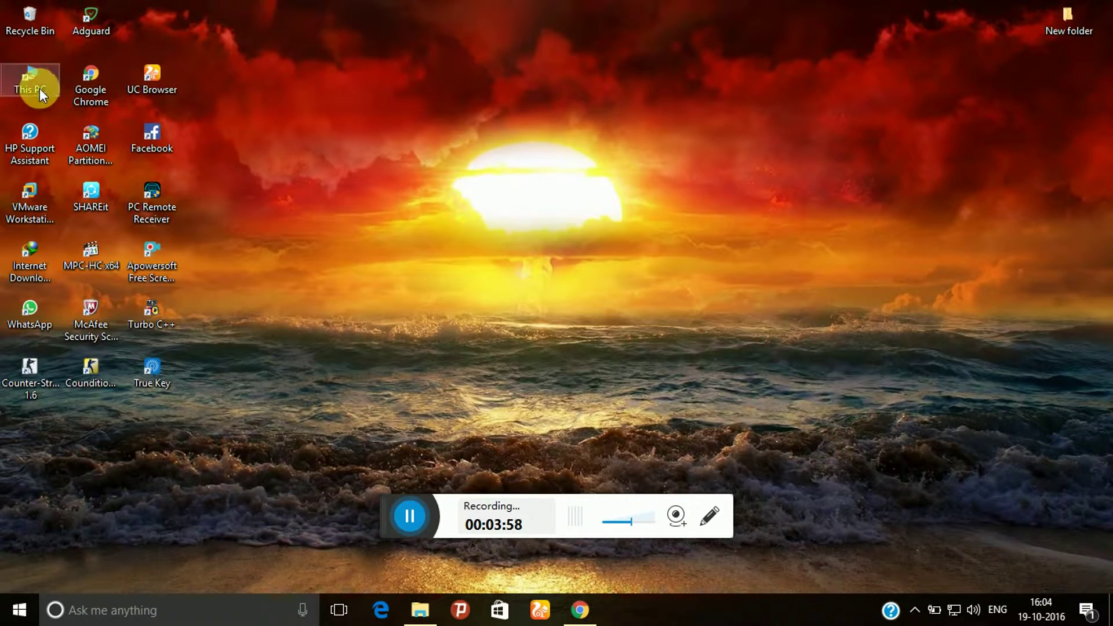
left_click(420, 610)
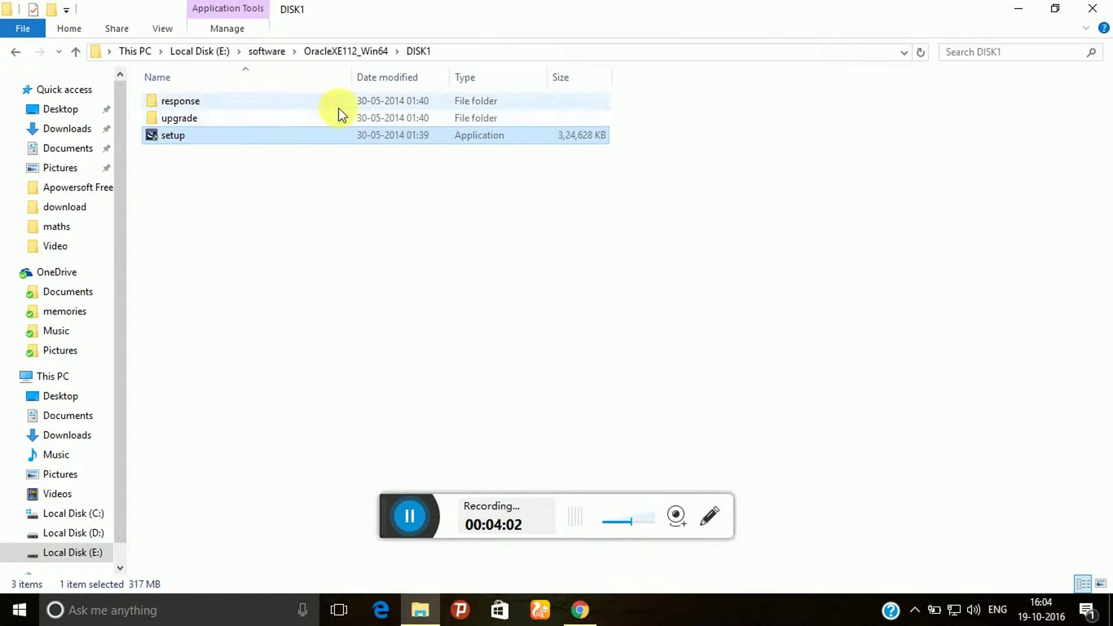
left_click(276, 55)
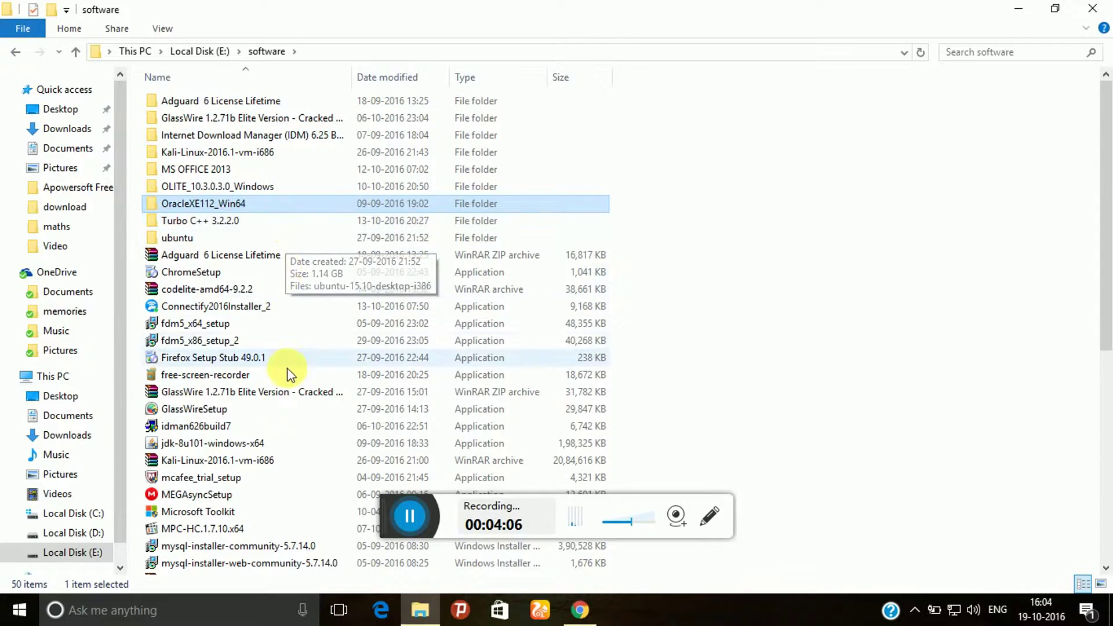
scroll(291, 426, "down", 3)
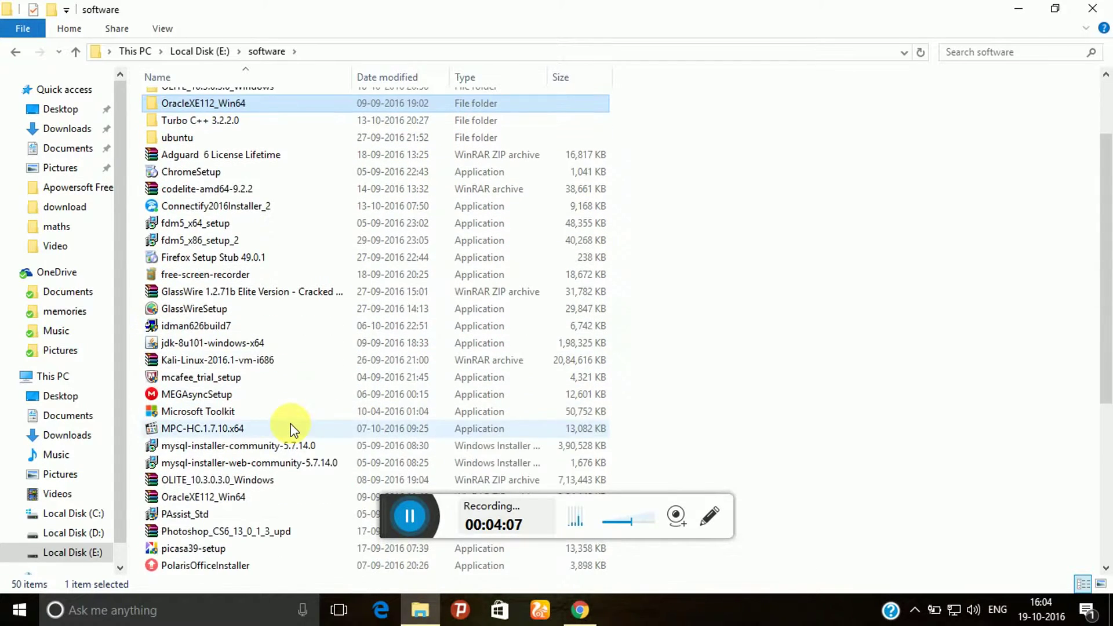
scroll(291, 426, "down", 1)
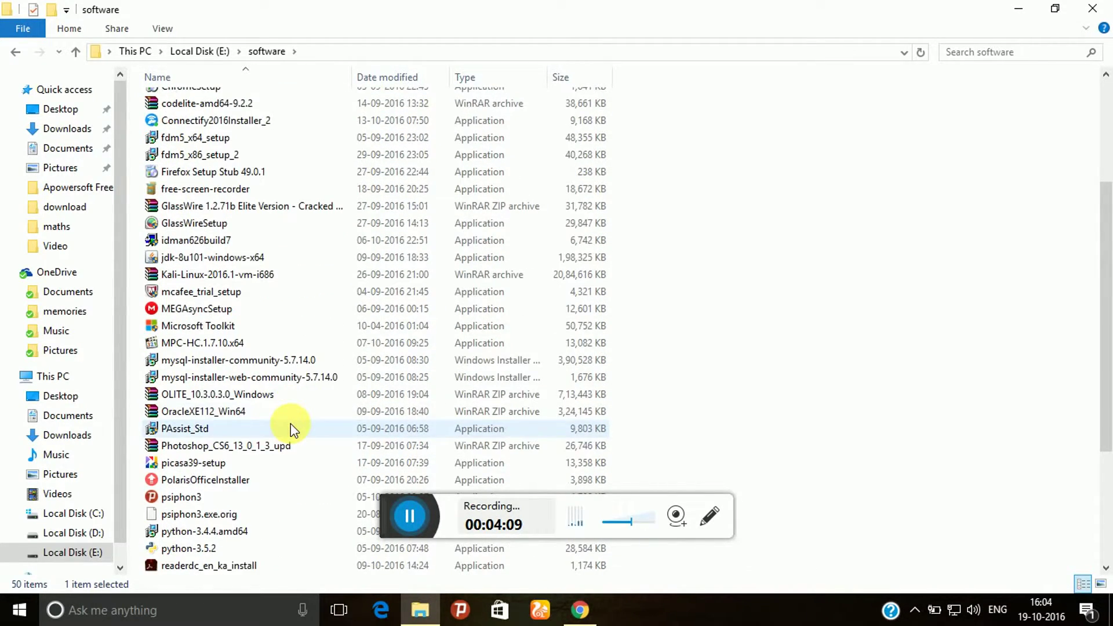
left_click(235, 414)
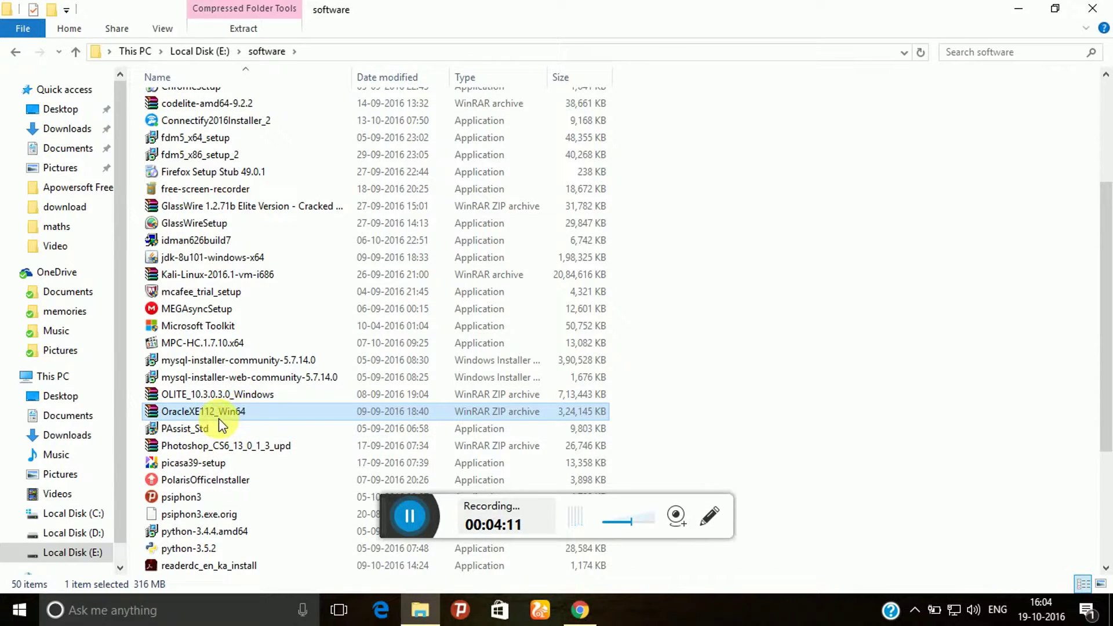
scroll(370, 270, "up", 4)
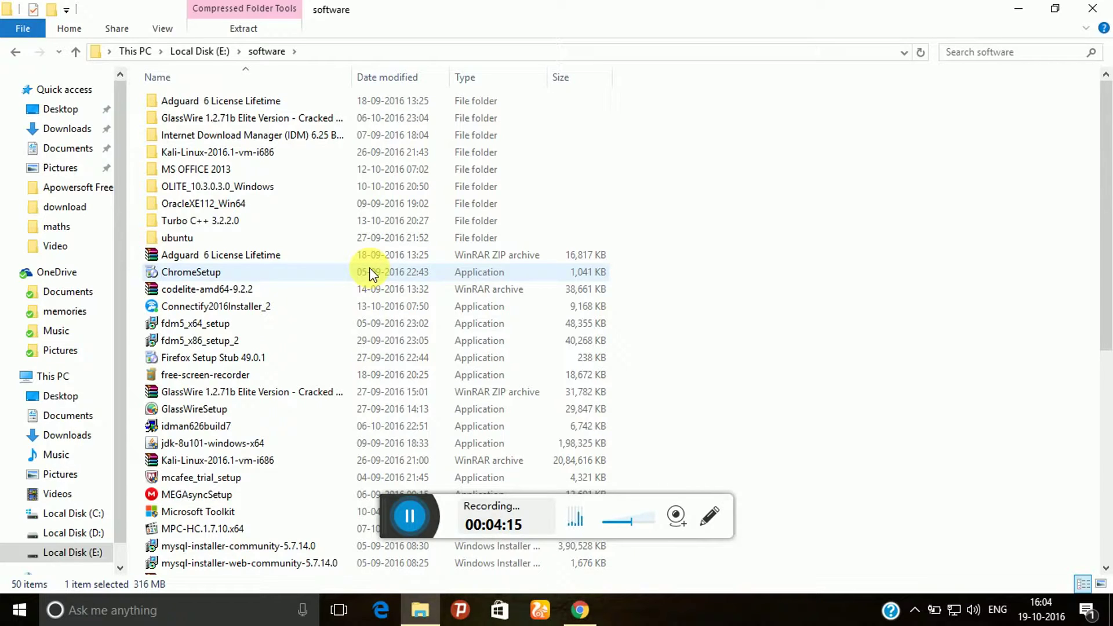
left_click(306, 212)
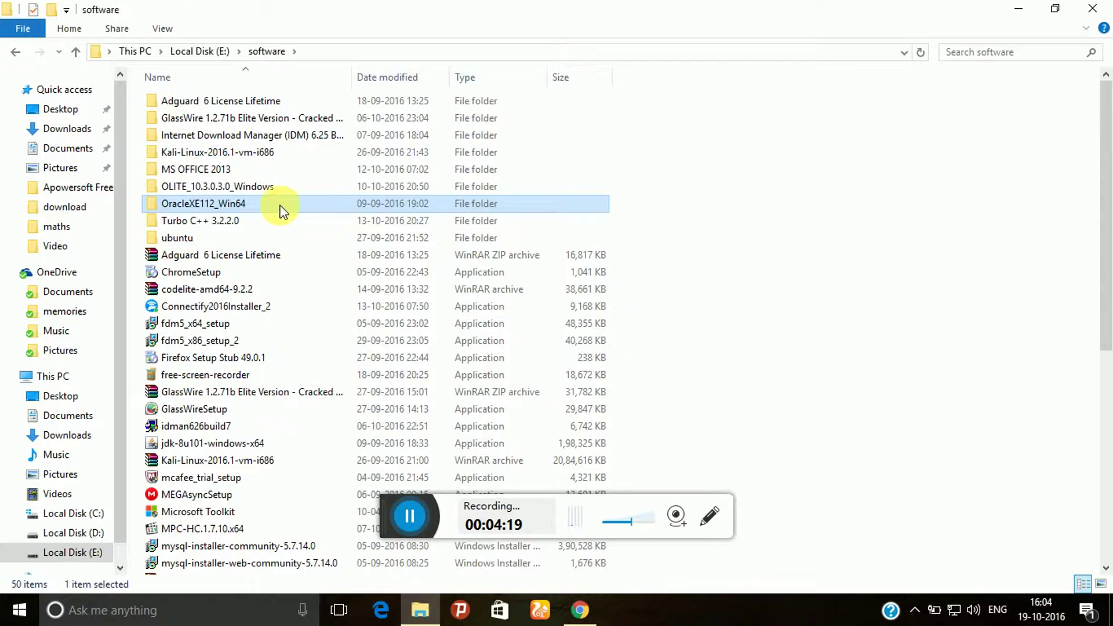
double_click(249, 206)
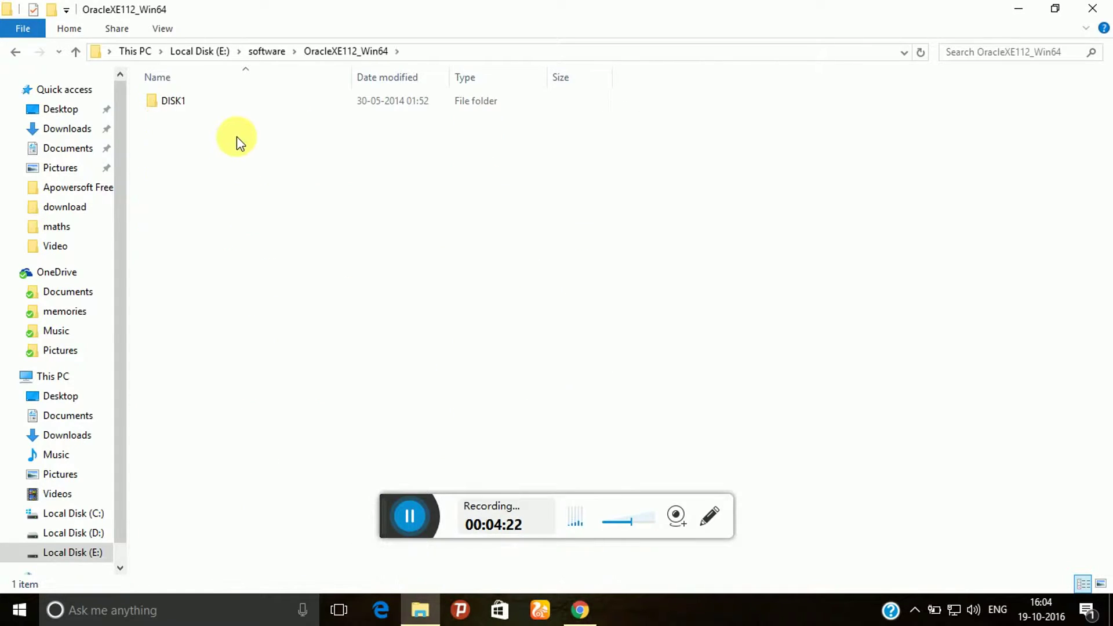
double_click(239, 104)
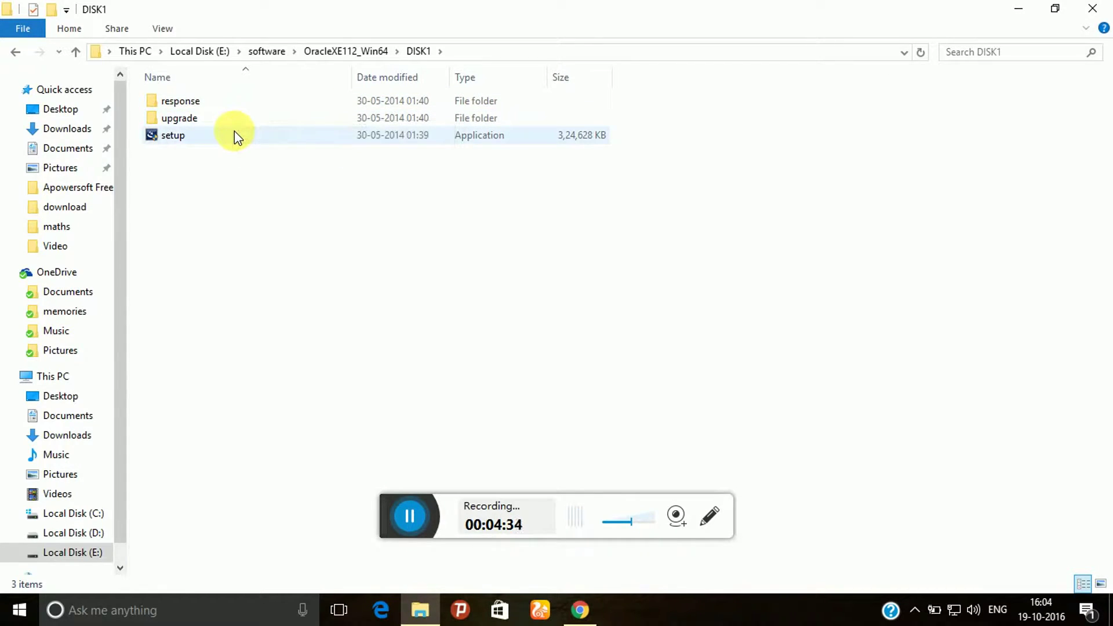
Run setup from the DISK1 folder and wait for the InstallShield welcome page
double_click(234, 132)
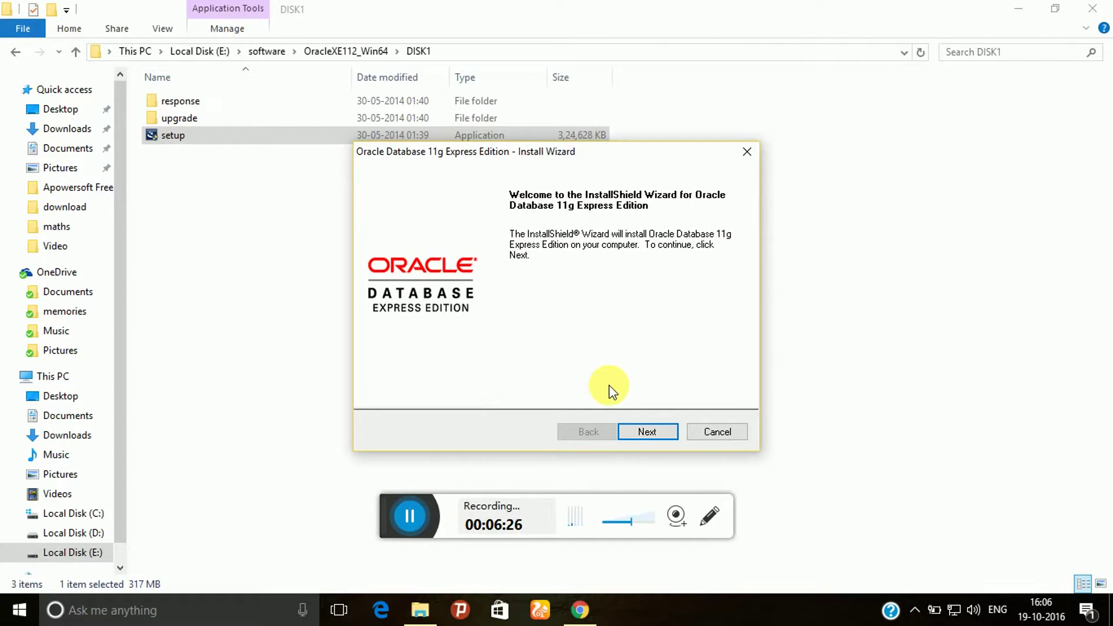
Accept the license terms and keep C:\oraclexe\ as the destination, approving the non-empty folder
left_click(668, 434)
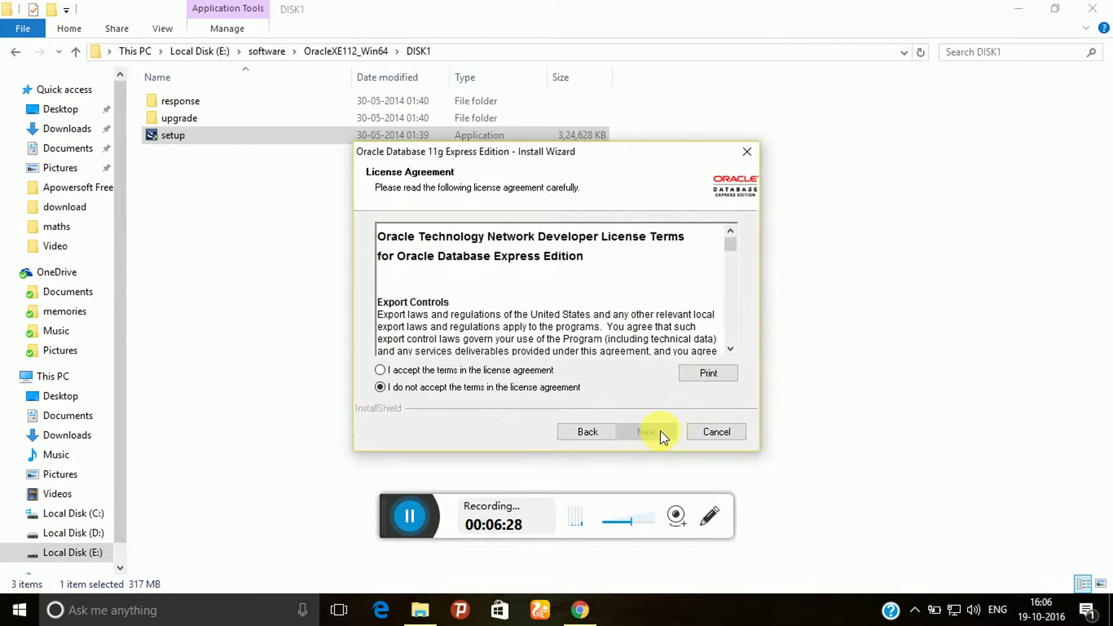
left_click(531, 371)
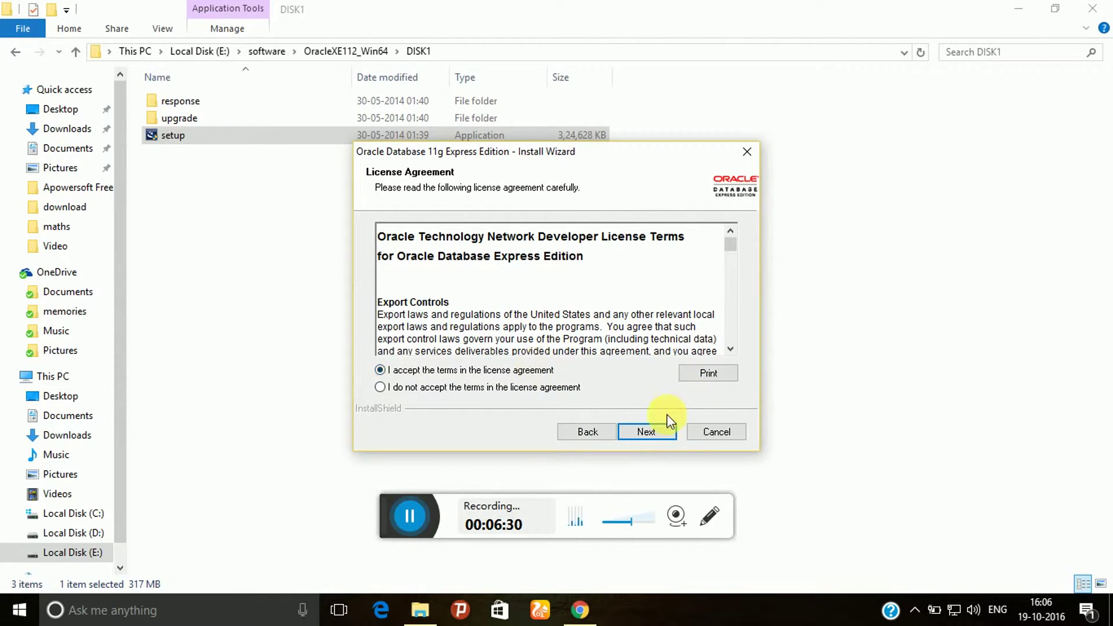
left_click(652, 436)
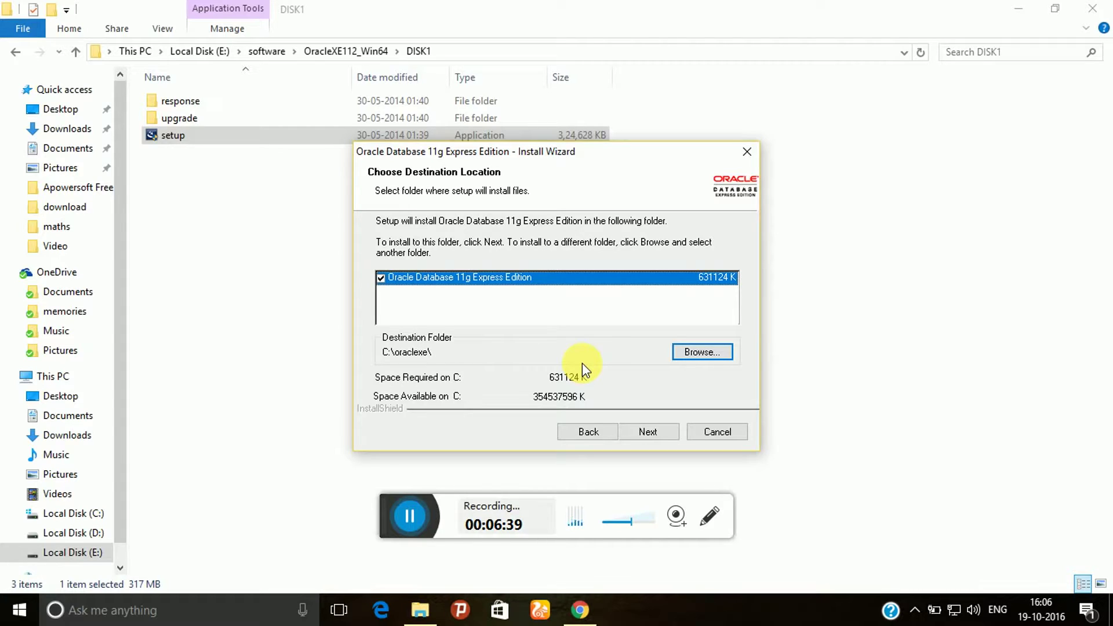
left_click(650, 432)
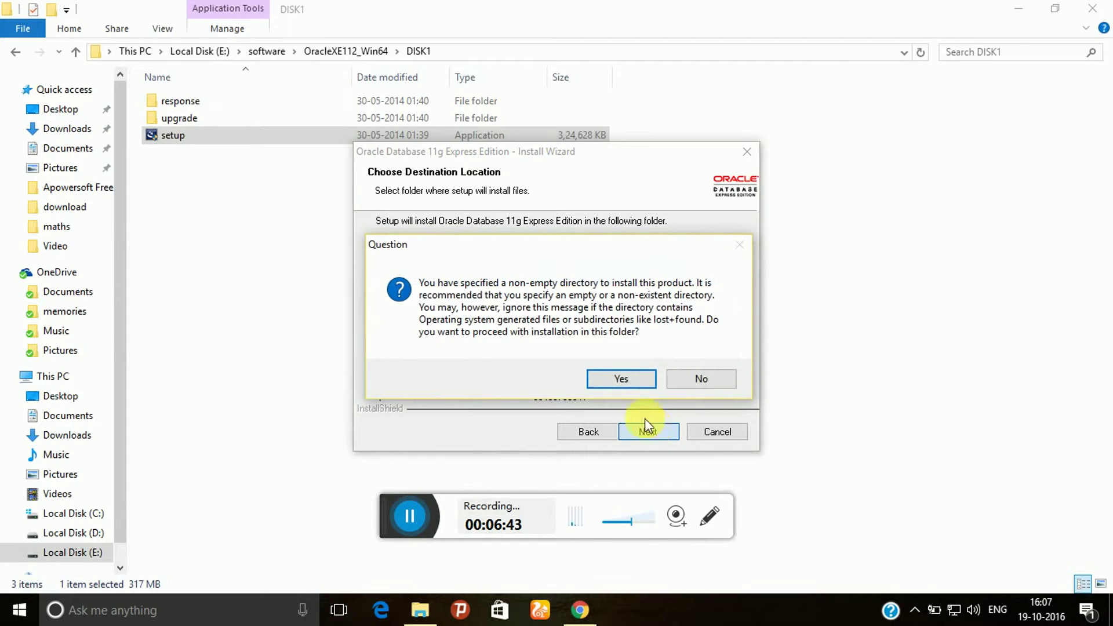
left_click(621, 379)
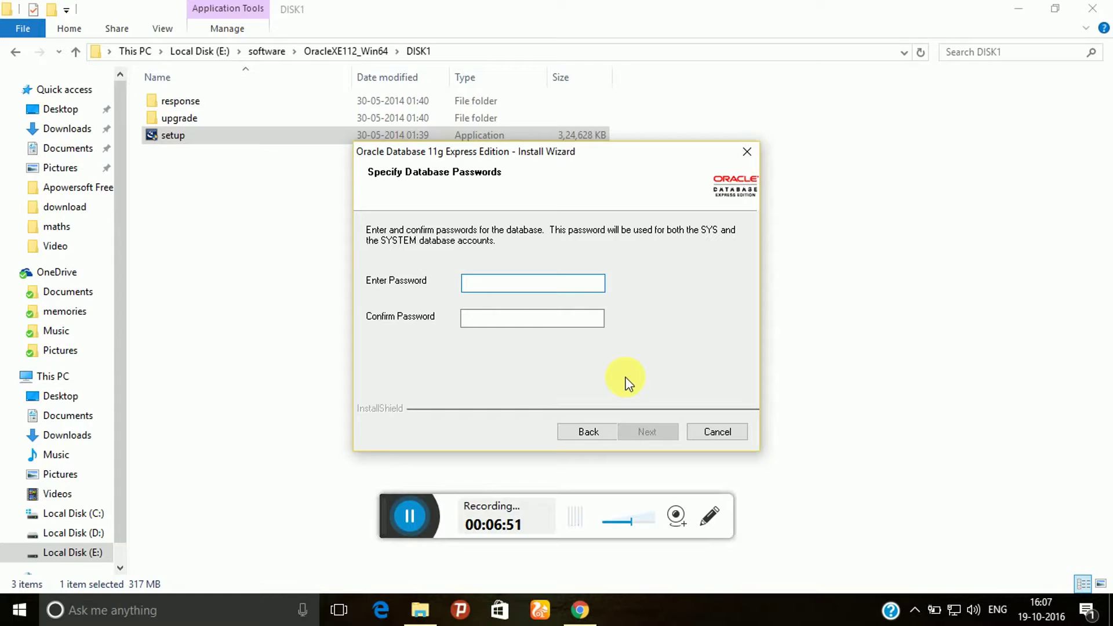
Enter and confirm the SYS/SYSTEM database password, then start installing with ports 1521, 2030, 8080
type("●●●●●")
left_click(532, 319)
type("●●●●●")
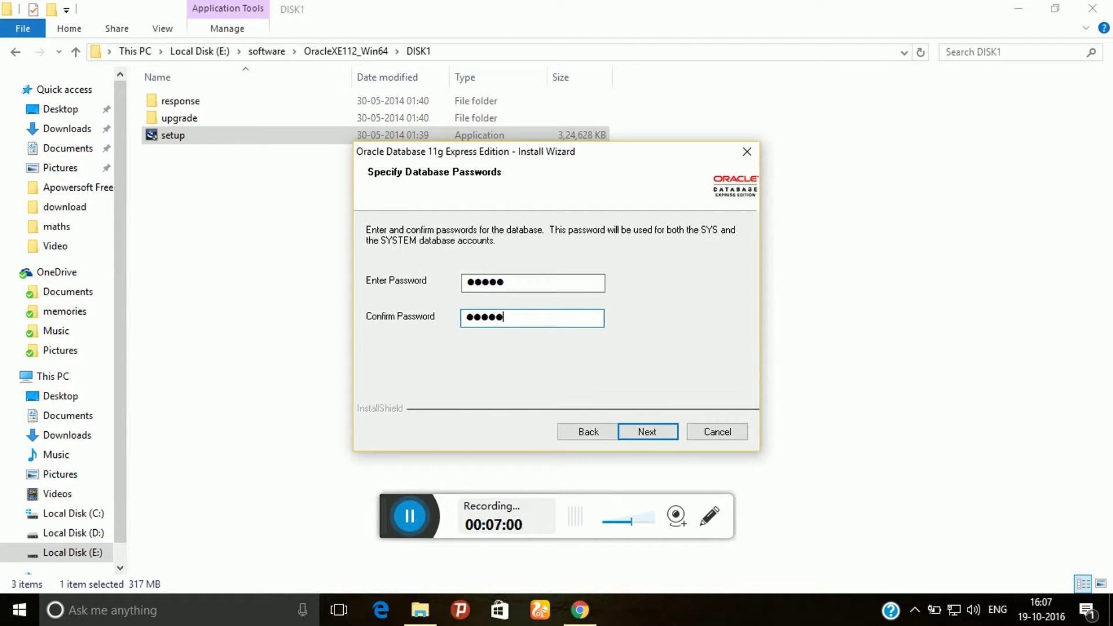
key("Return")
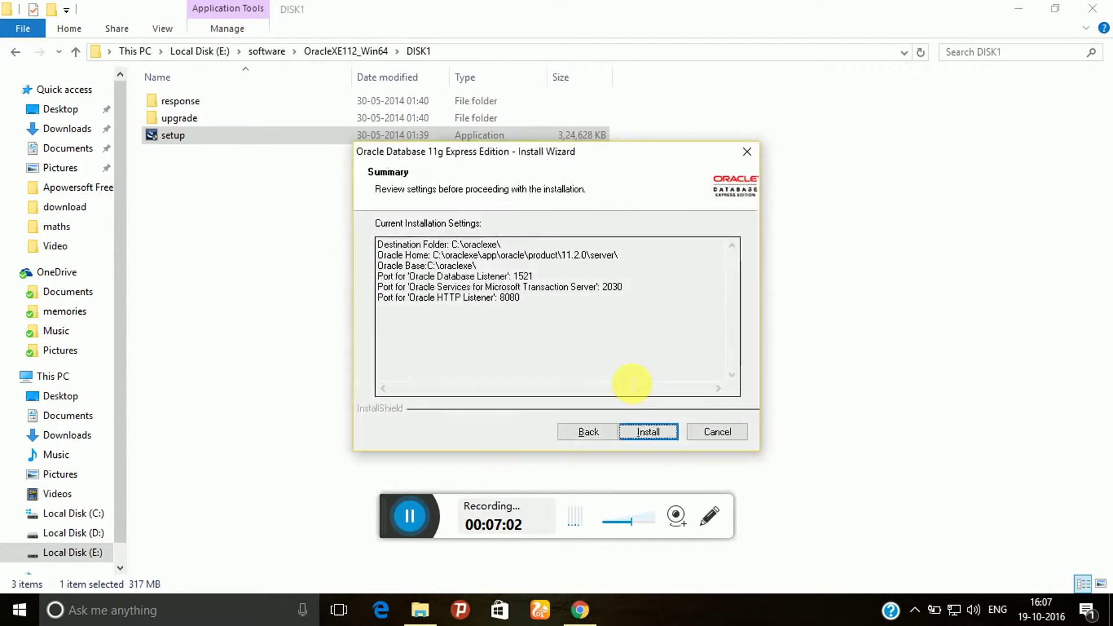
left_click(651, 434)
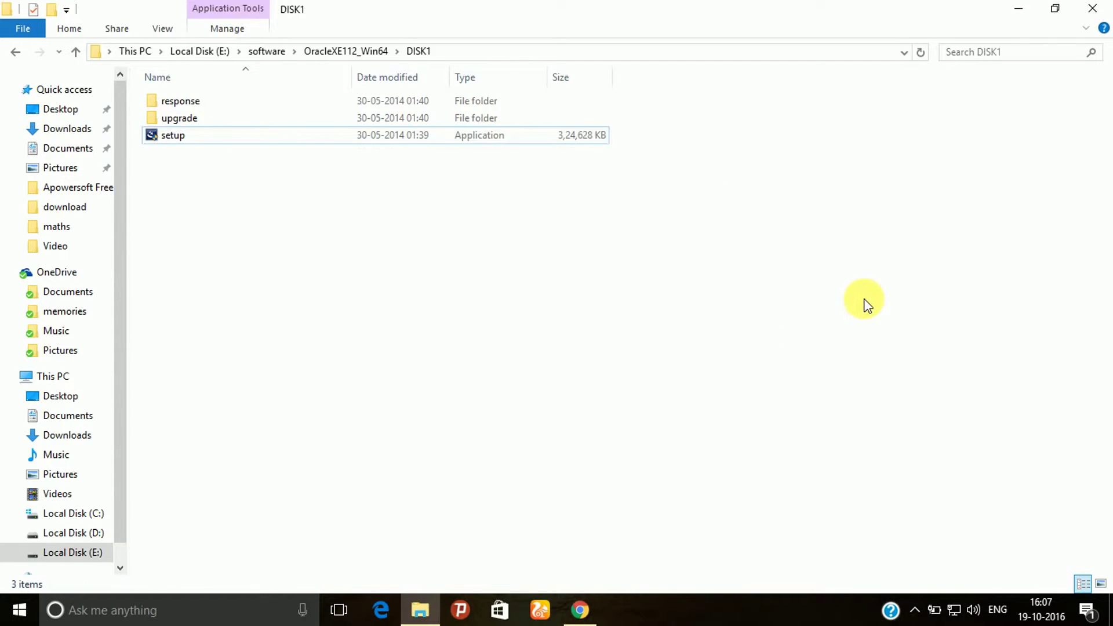
Minimize File Explorer so only the installer's Setup Status progress bar shows
left_click(1009, 8)
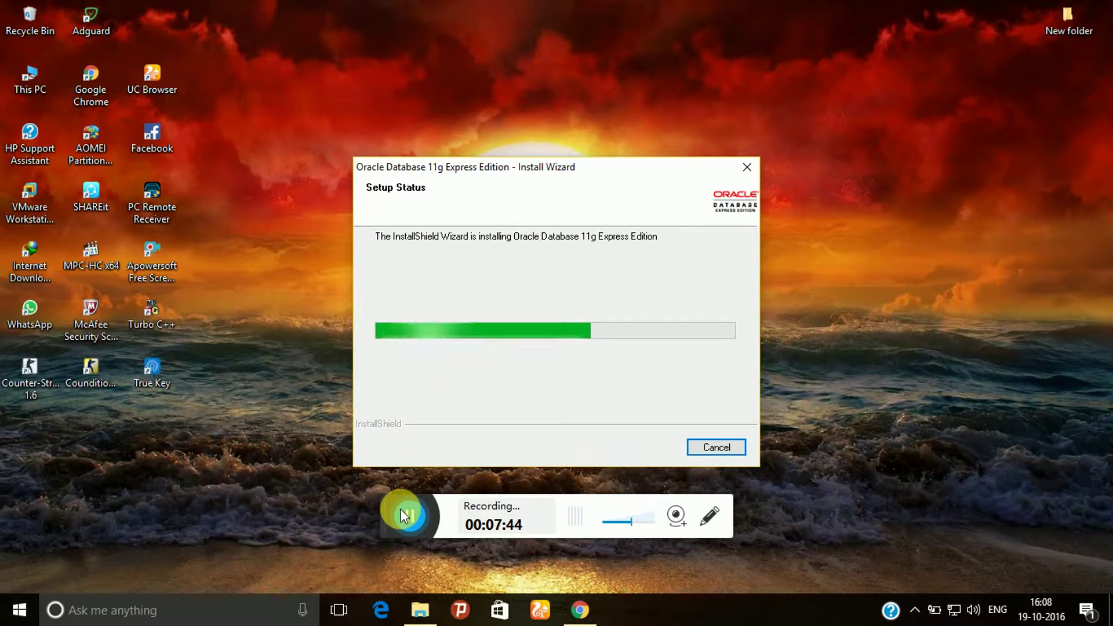
left_click(373, 510)
left_click(373, 510)
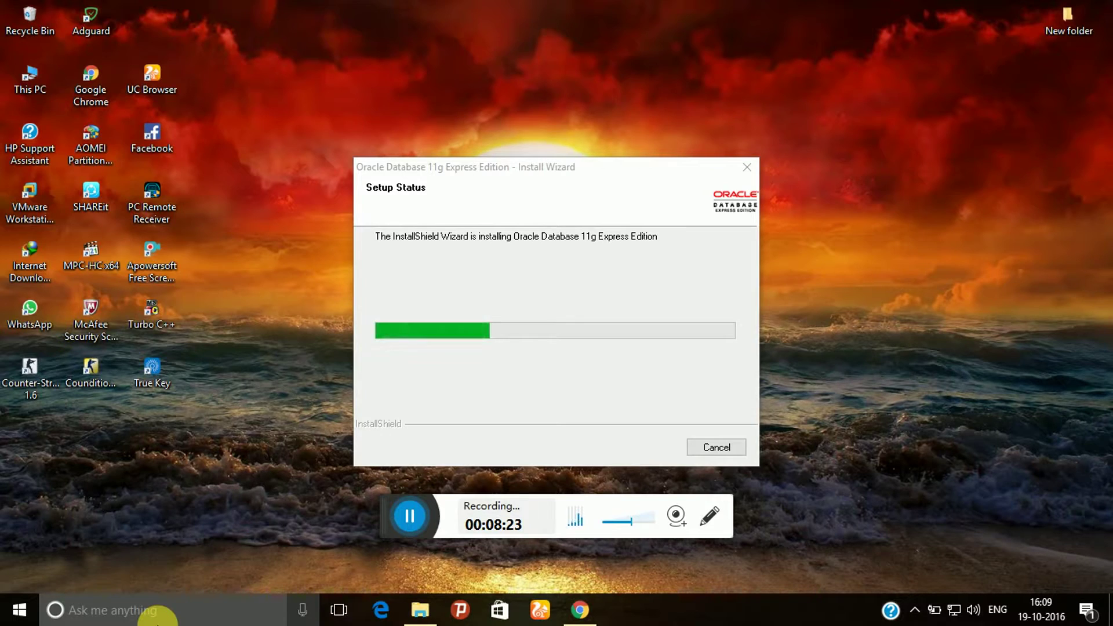
Open Command Prompt via a cmd search, run java and javac, then close the console
left_click(157, 616)
type("c")
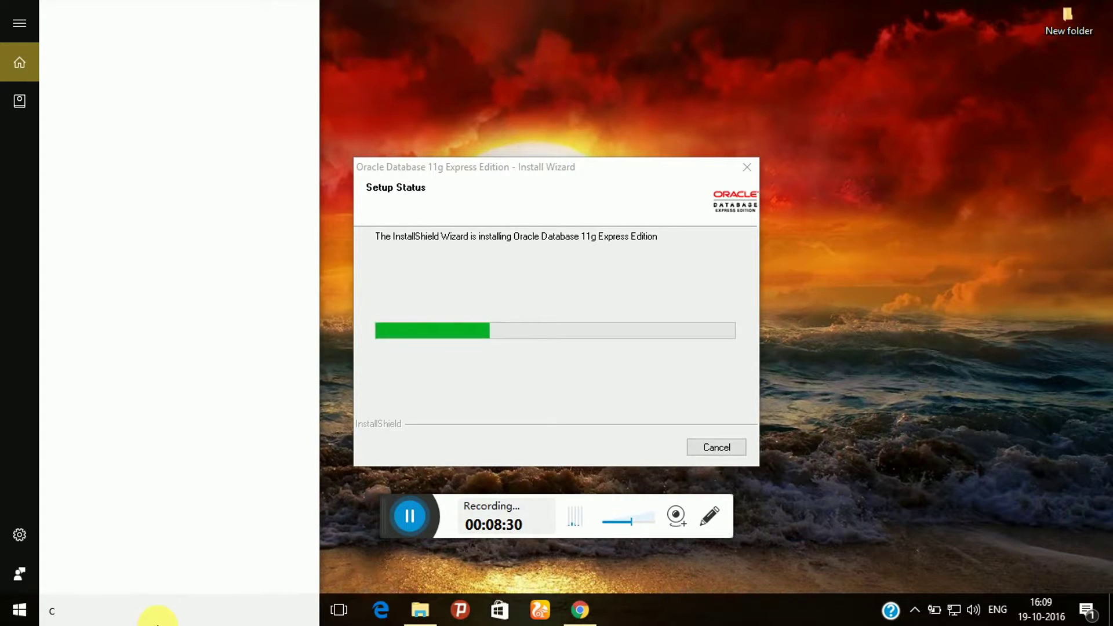
type("md")
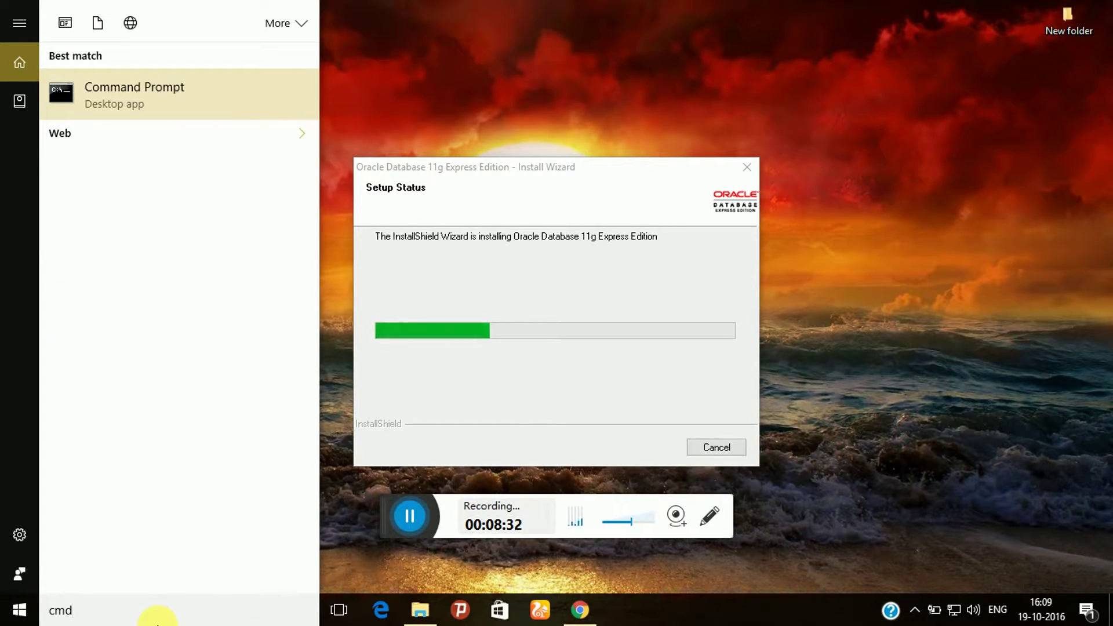
key("Return")
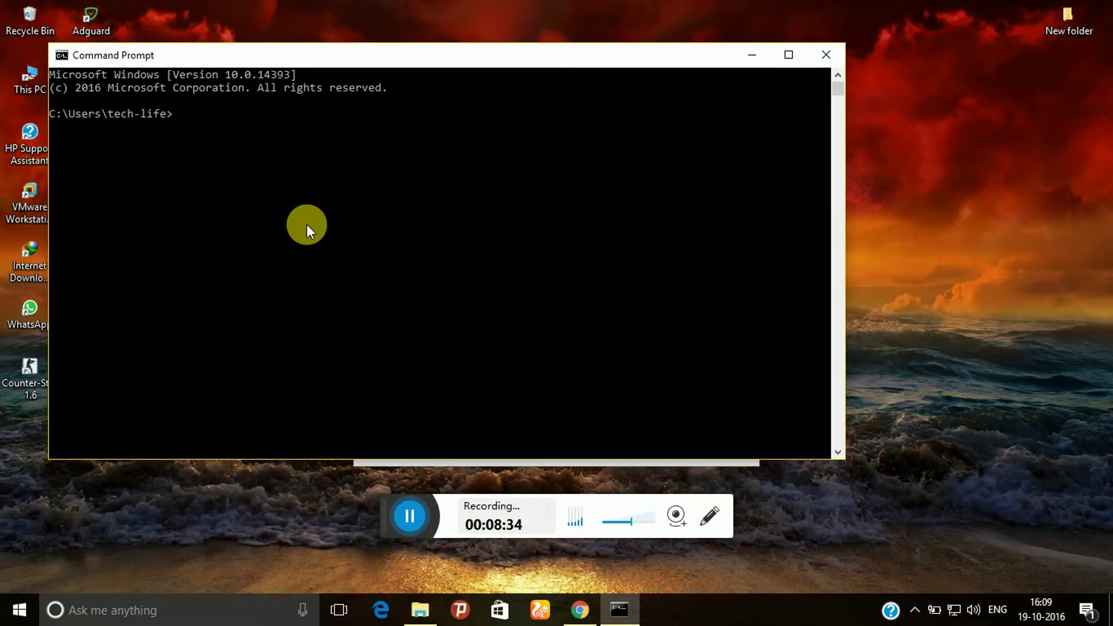
type("java")
key("Return")
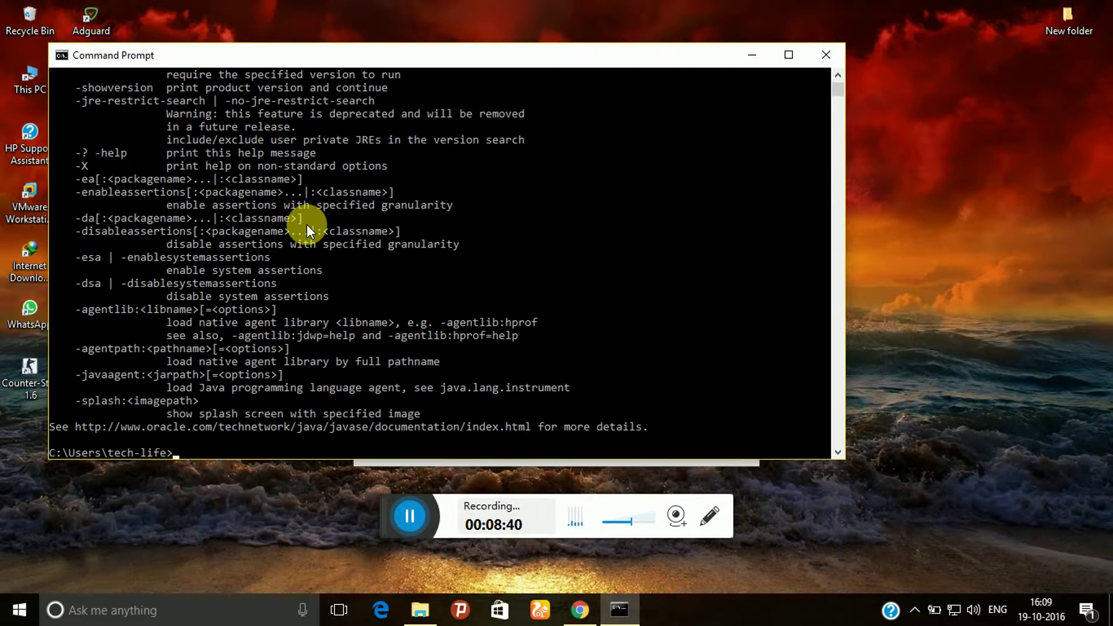
type("javac")
key("Return")
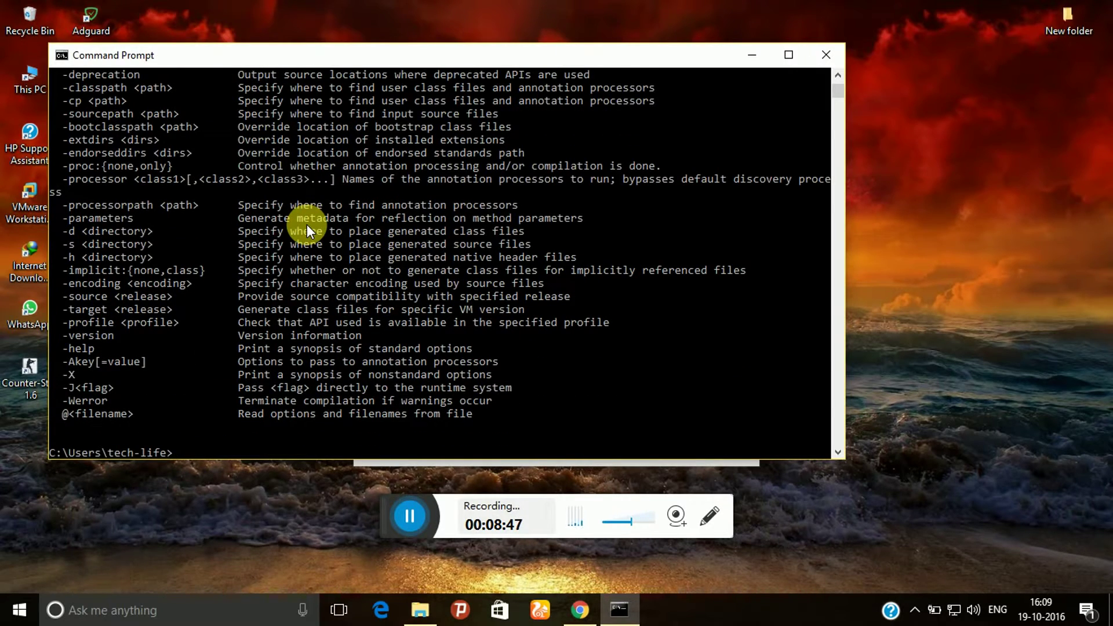
left_click(824, 50)
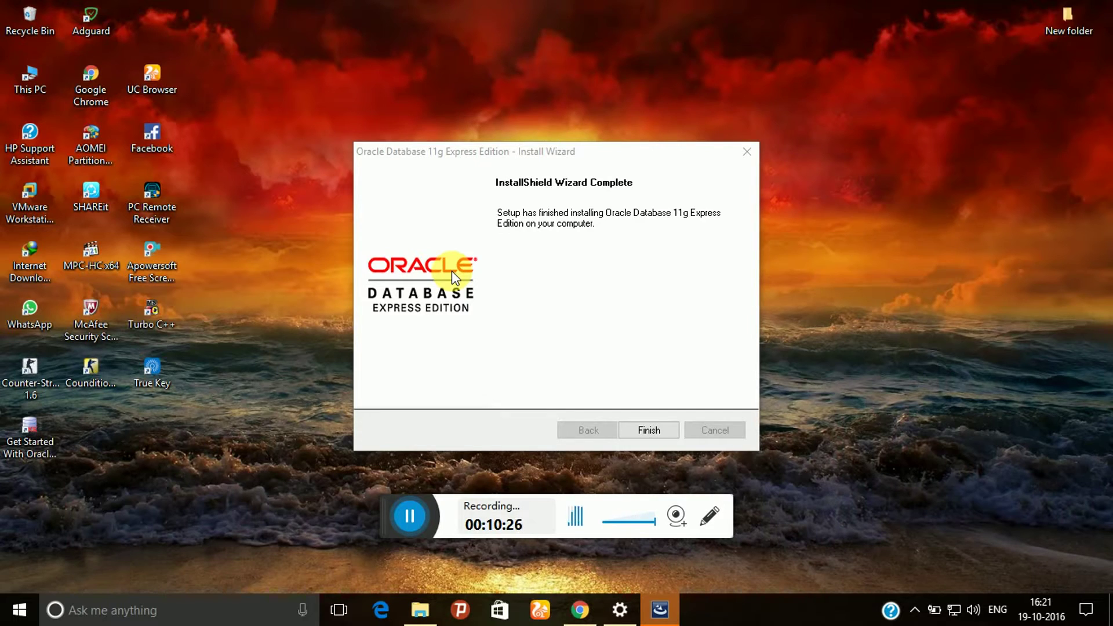
Finish the installer, refresh the desktop, and open Get Started, loading 127.0.0.1:8080/apex in Chrome
left_click(651, 428)
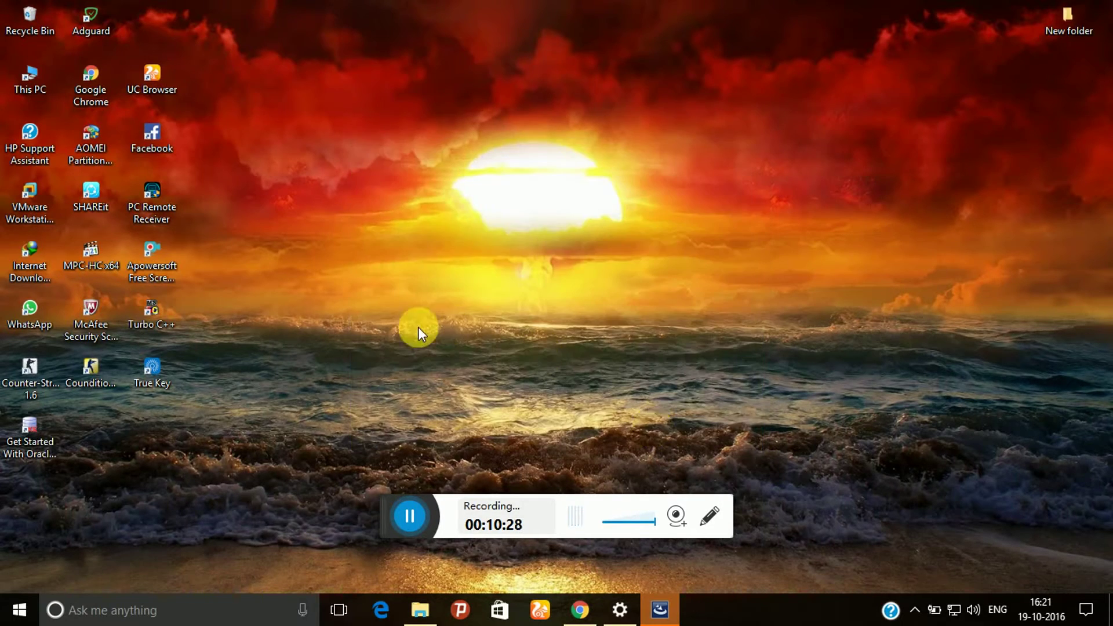
right_click(494, 62)
left_click(518, 109)
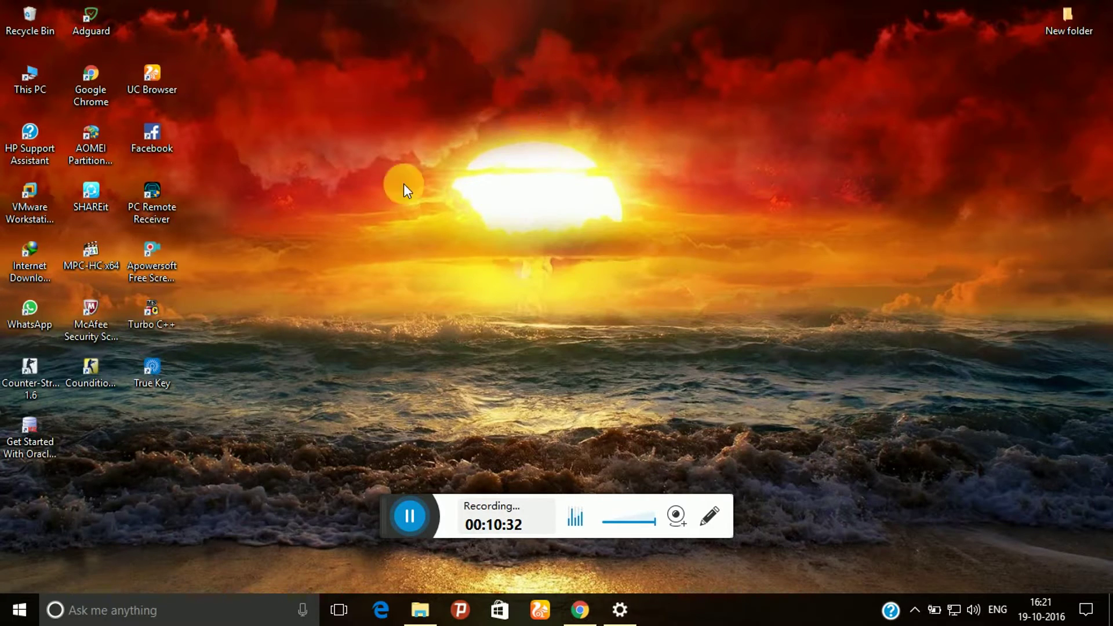
left_click(33, 434)
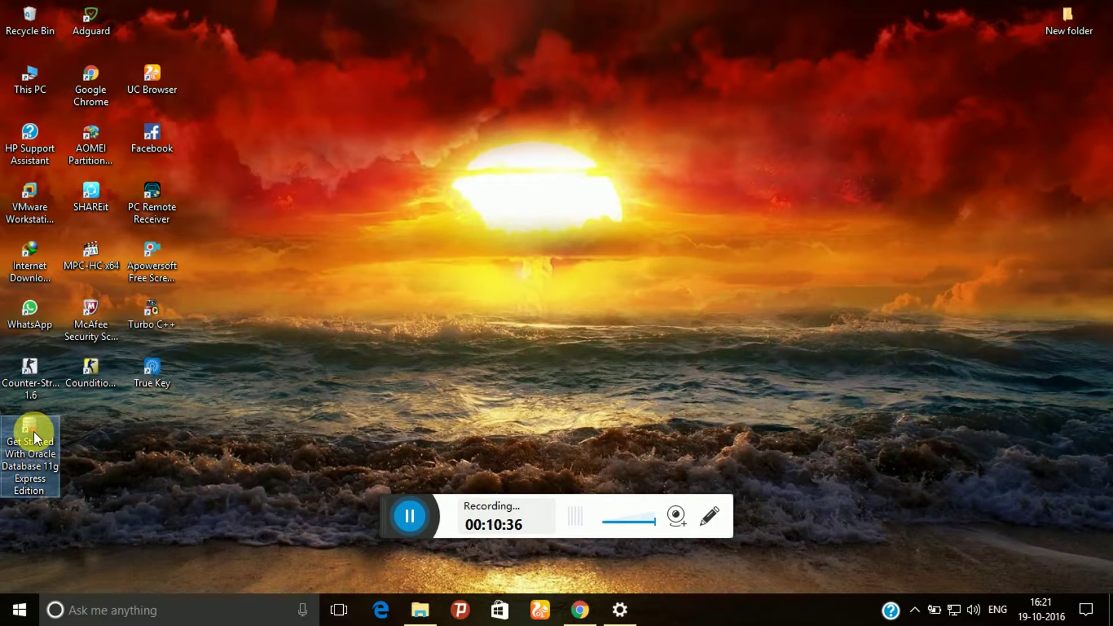
double_click(34, 437)
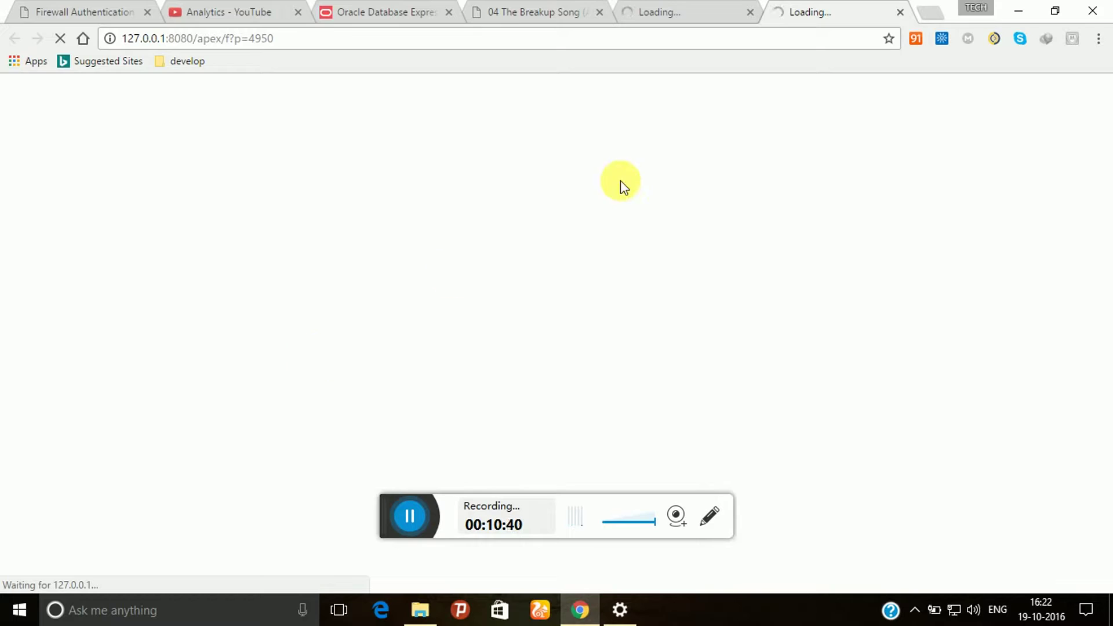
Close the extra Loading tab so the Oracle Database XE 11.2 Home page shows
left_click(900, 13)
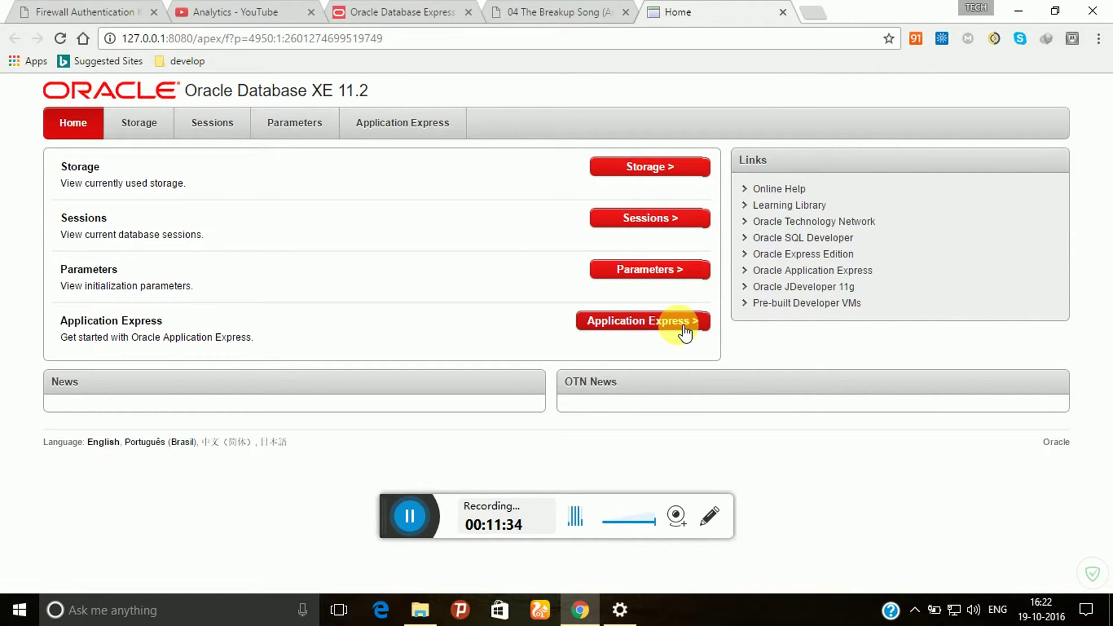
Open Application Express and log in as database user system with its password
left_click(665, 328)
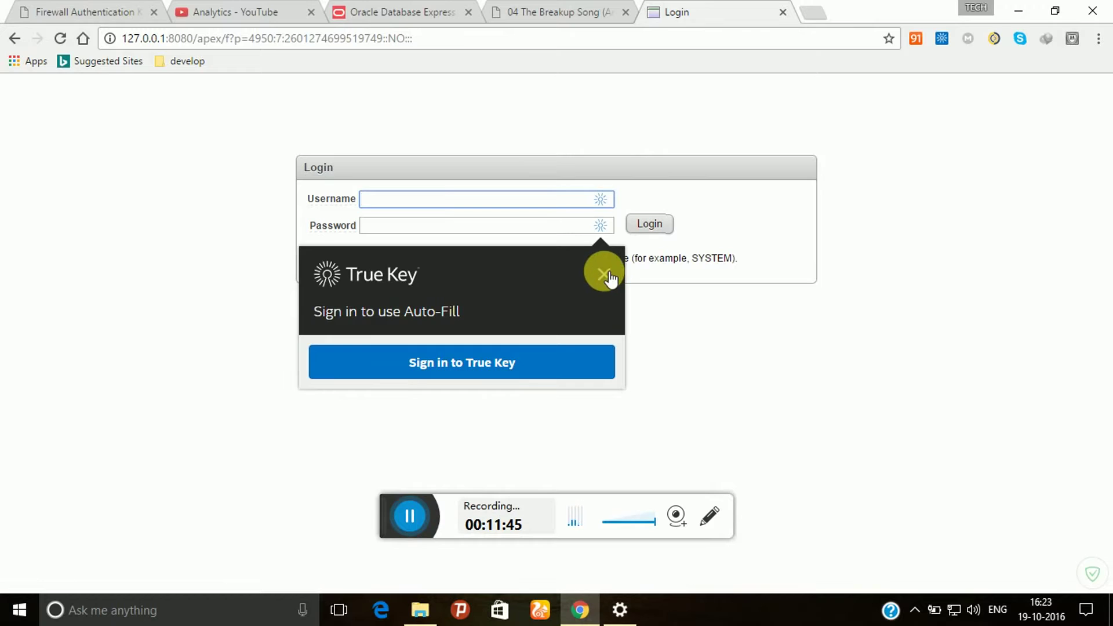
left_click(603, 274)
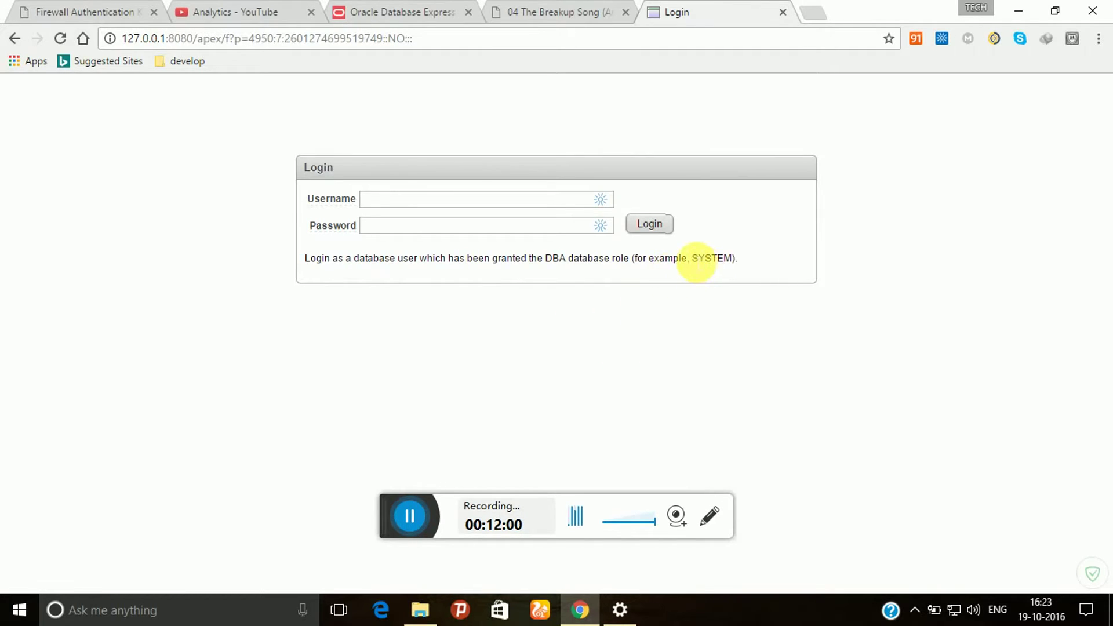
double_click(695, 259)
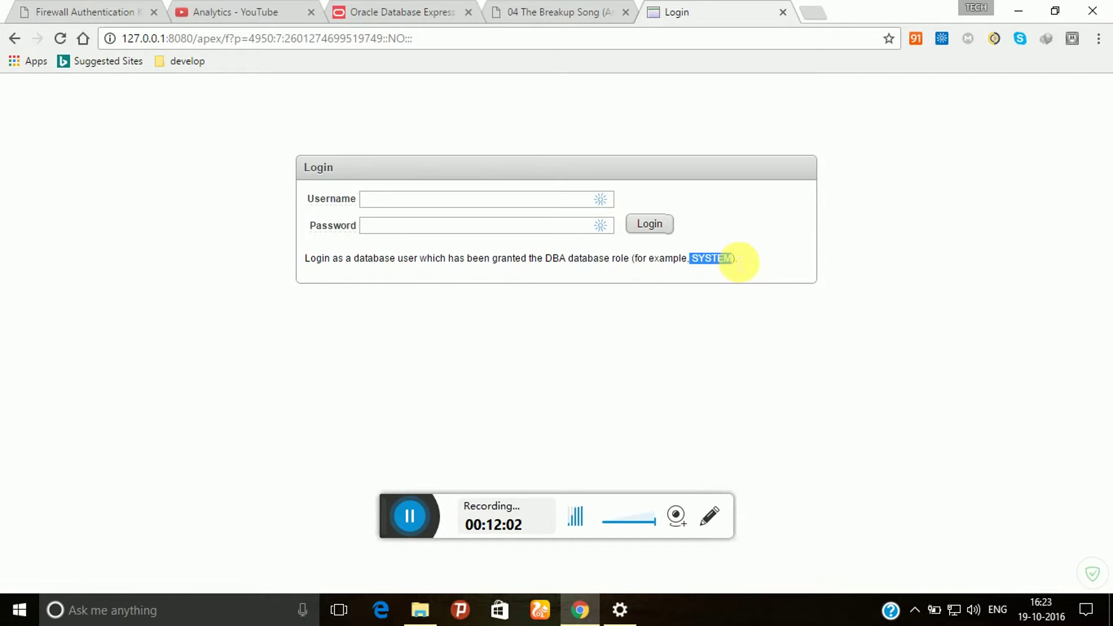
left_click(533, 201)
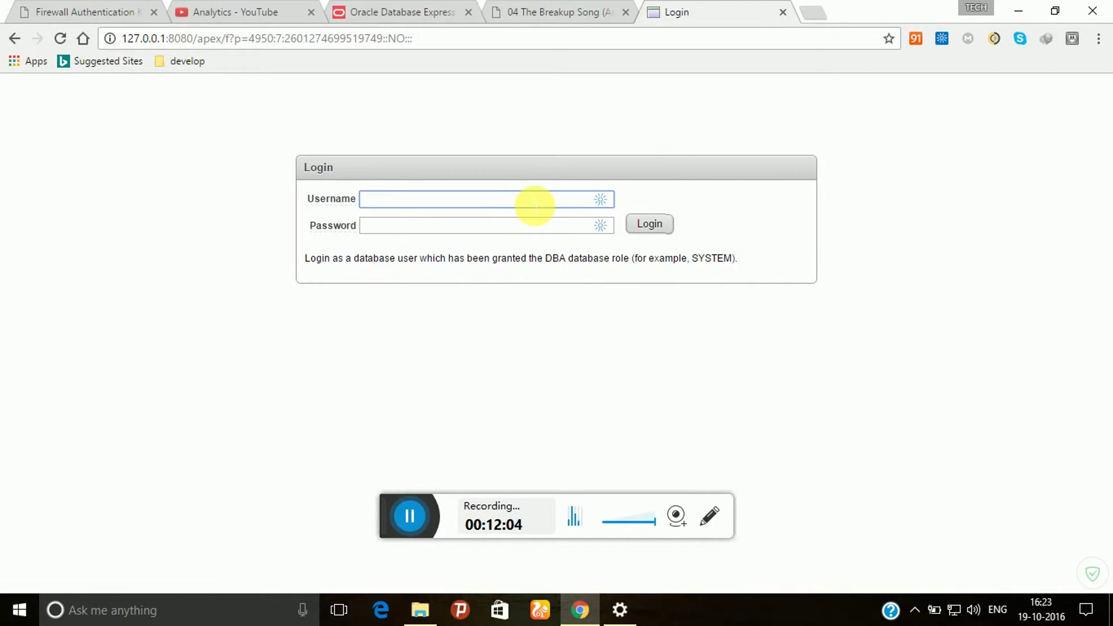
type("system")
key("Tab")
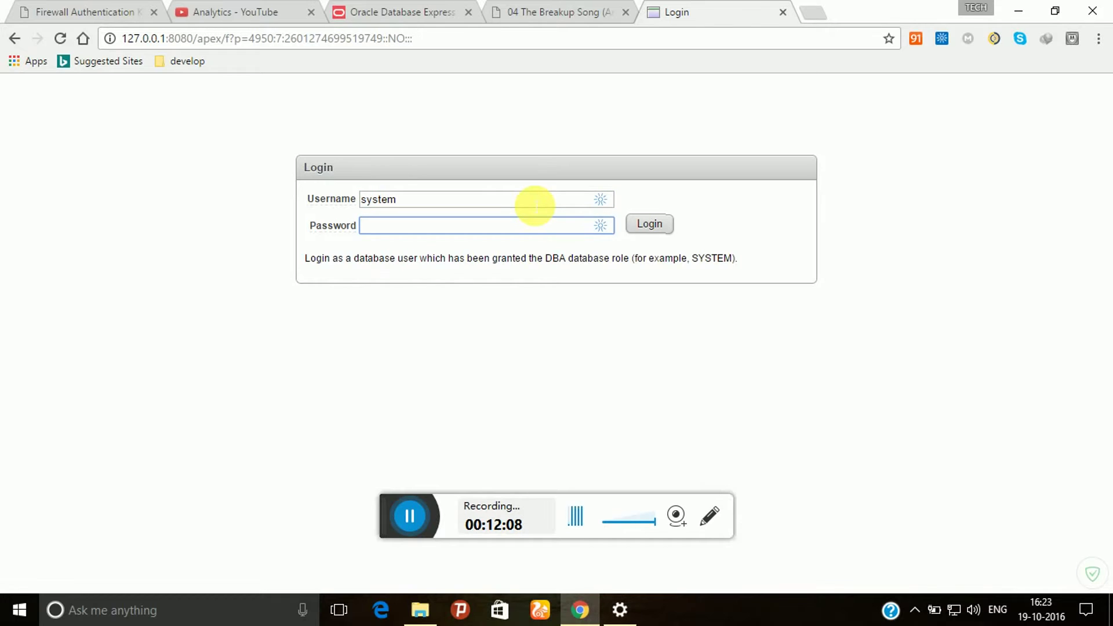
type("•••••")
key("BackSpace")
key("BackSpace")
key("BackSpace")
key("BackSpace")
key("BackSpace")
type("•••••")
key("Return")
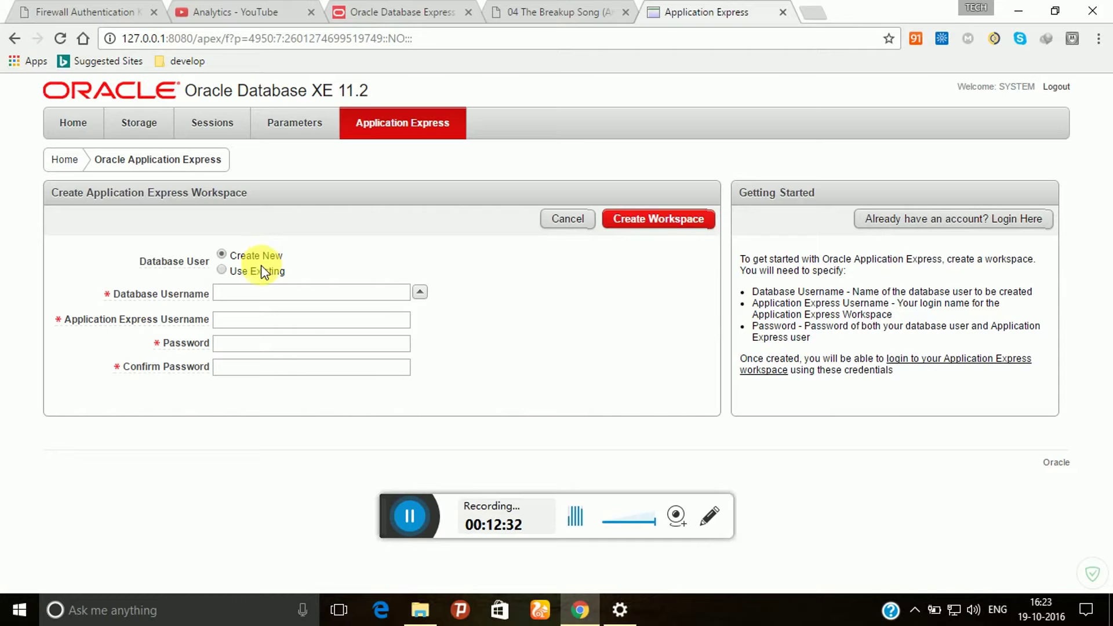
left_click(257, 302)
type("scott1")
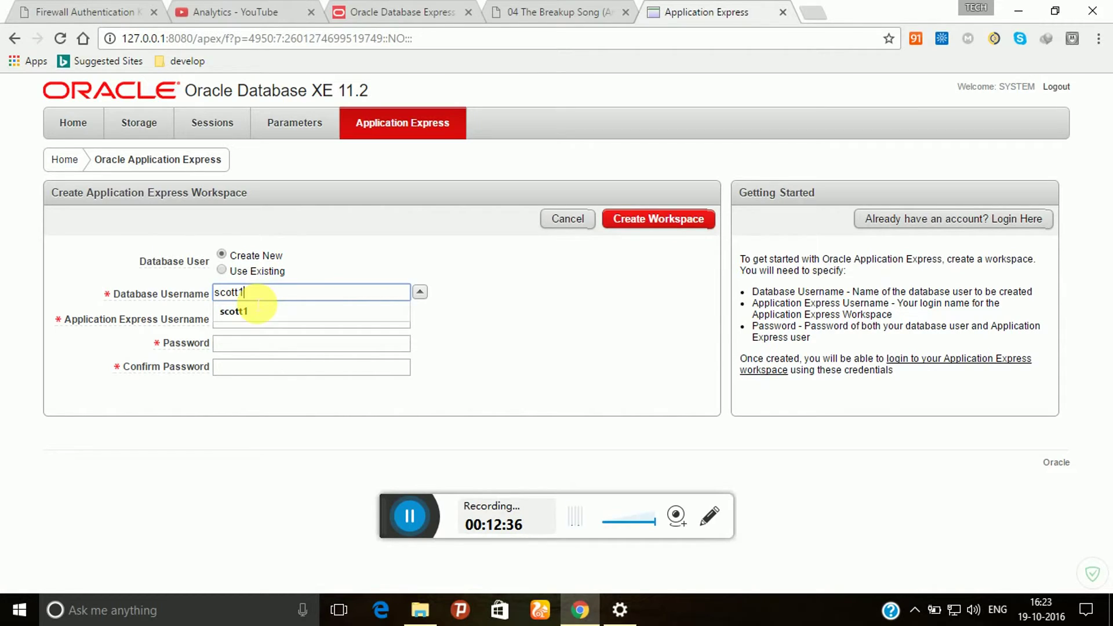
left_click(257, 302)
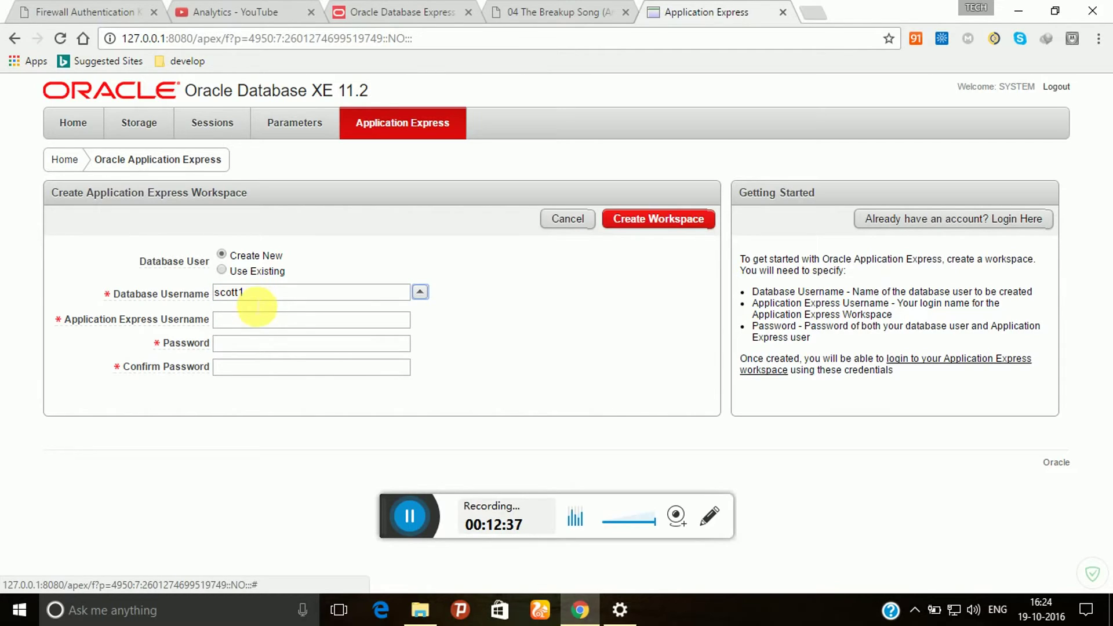
left_click(259, 320)
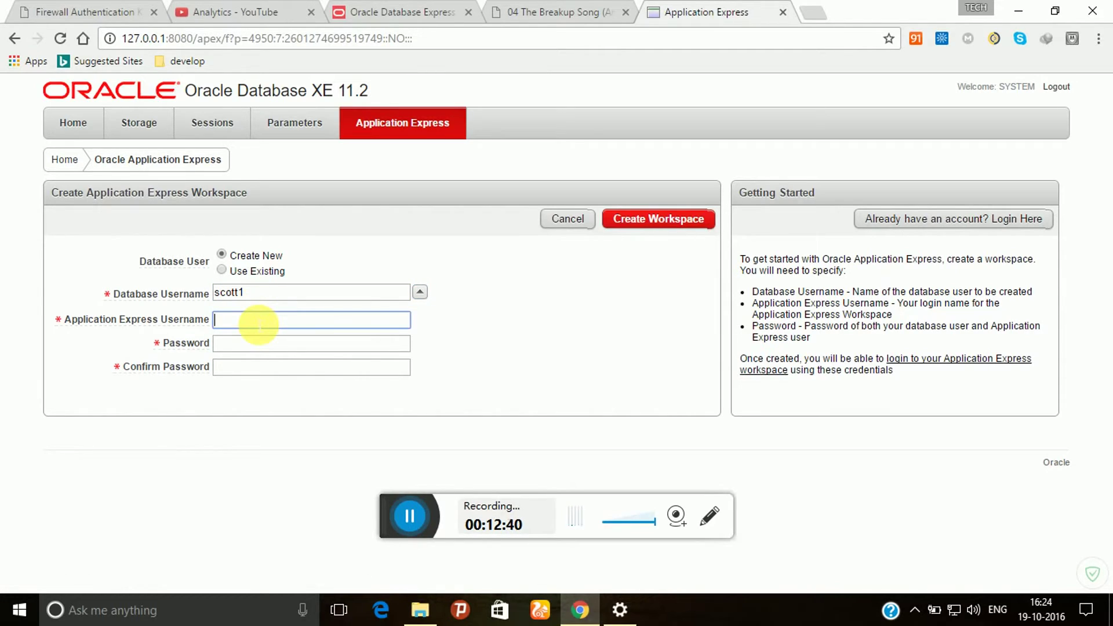
type("scott")
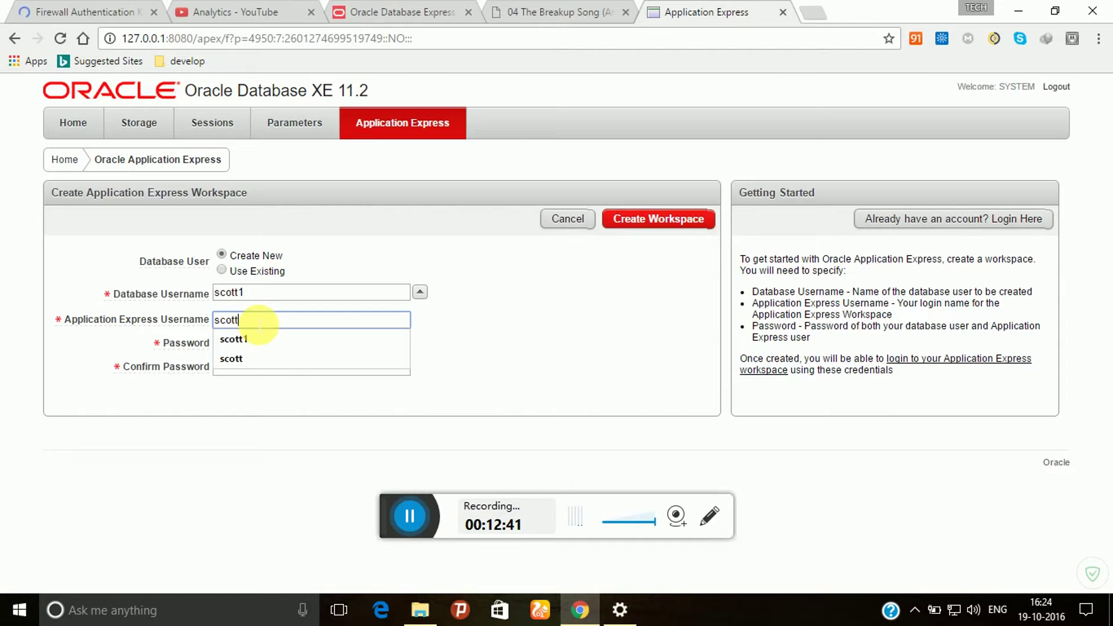
type("1")
key("Tab")
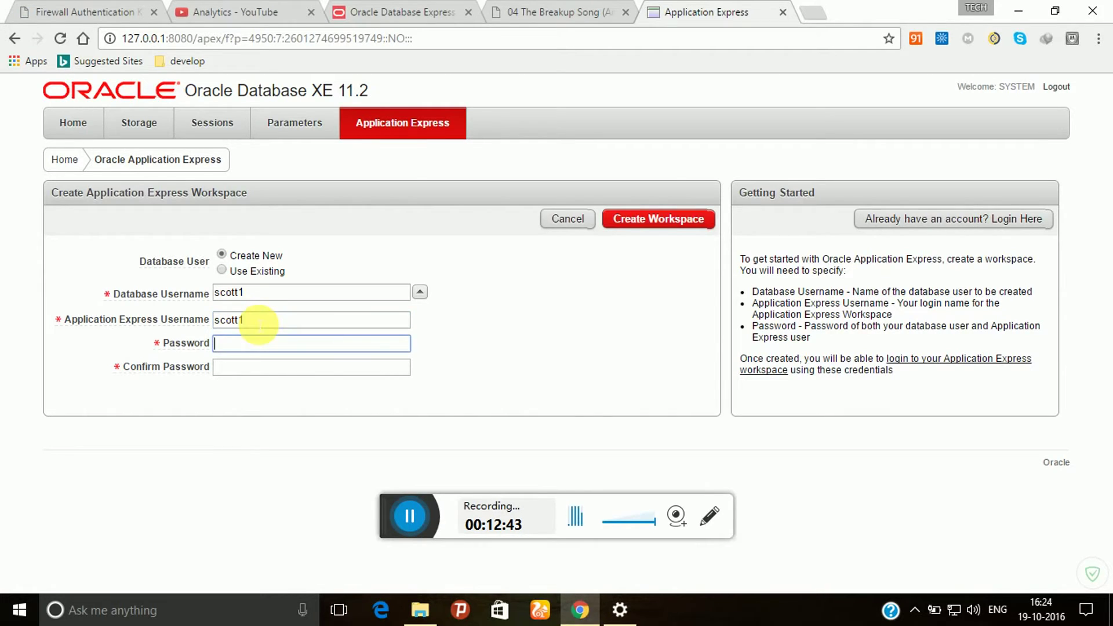
type("tiger")
key("Tab")
type("tiger")
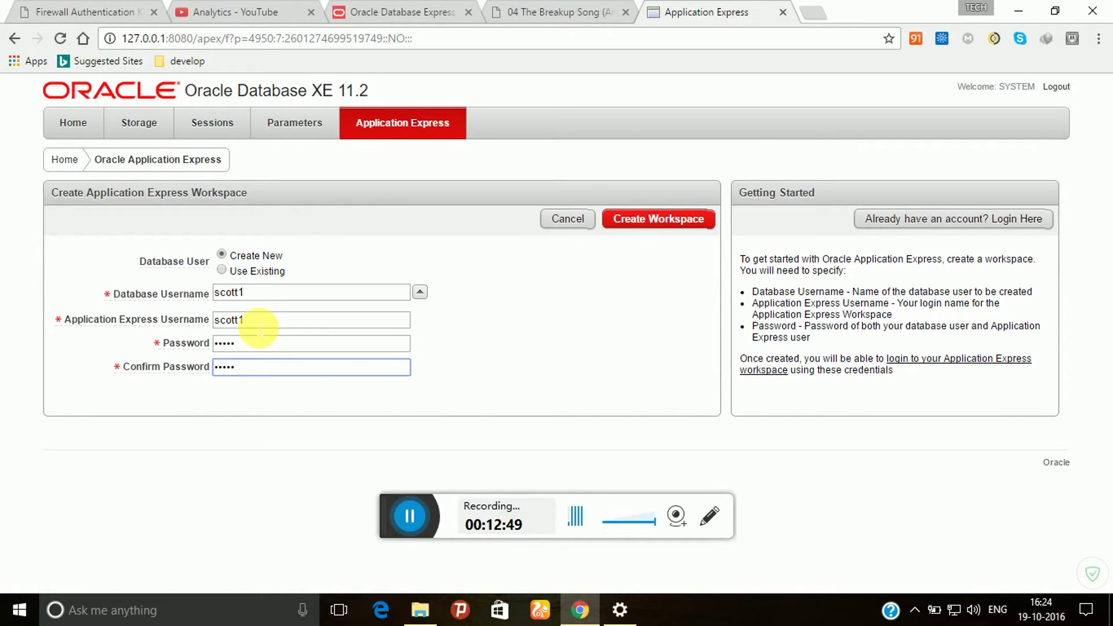
left_click(687, 231)
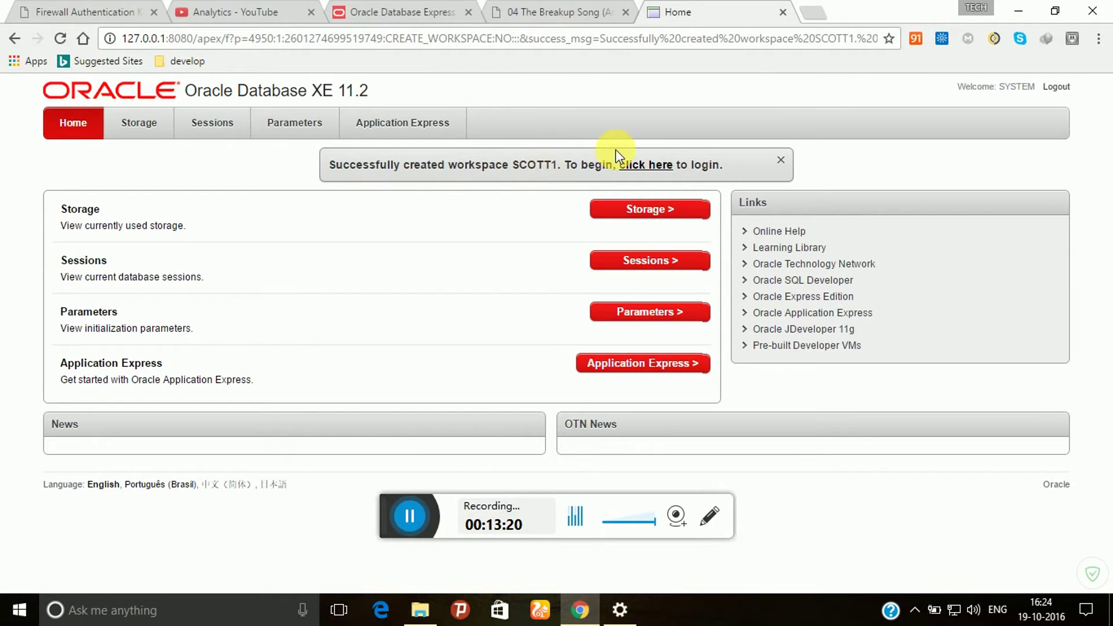
Go to the APEX login page and sign in to SCOTT1 with the workspace password
left_click(648, 167)
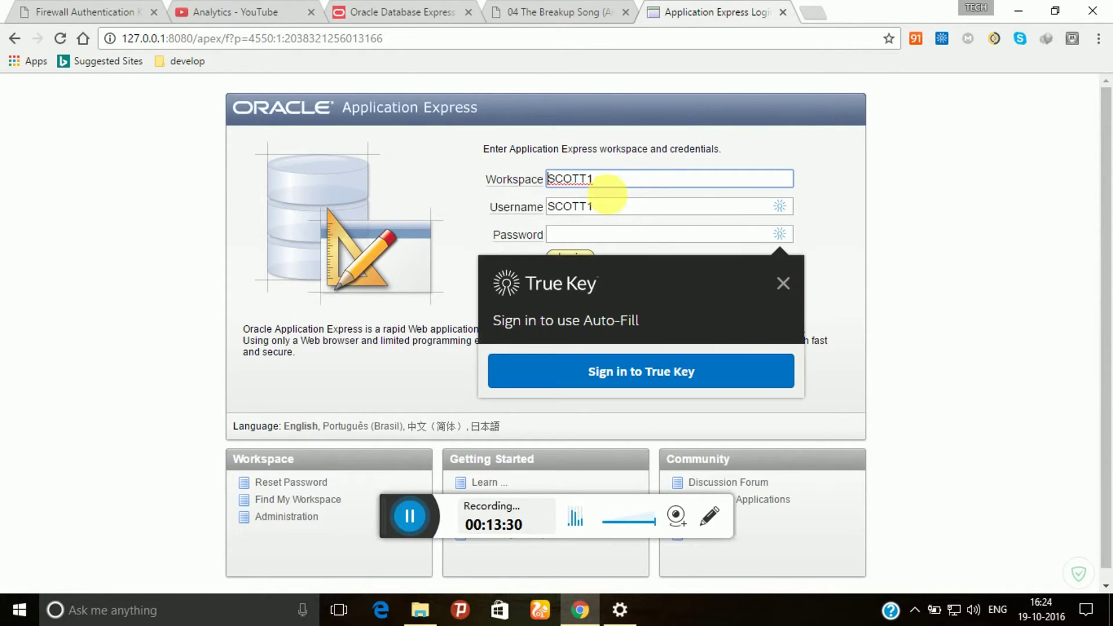
left_click(783, 283)
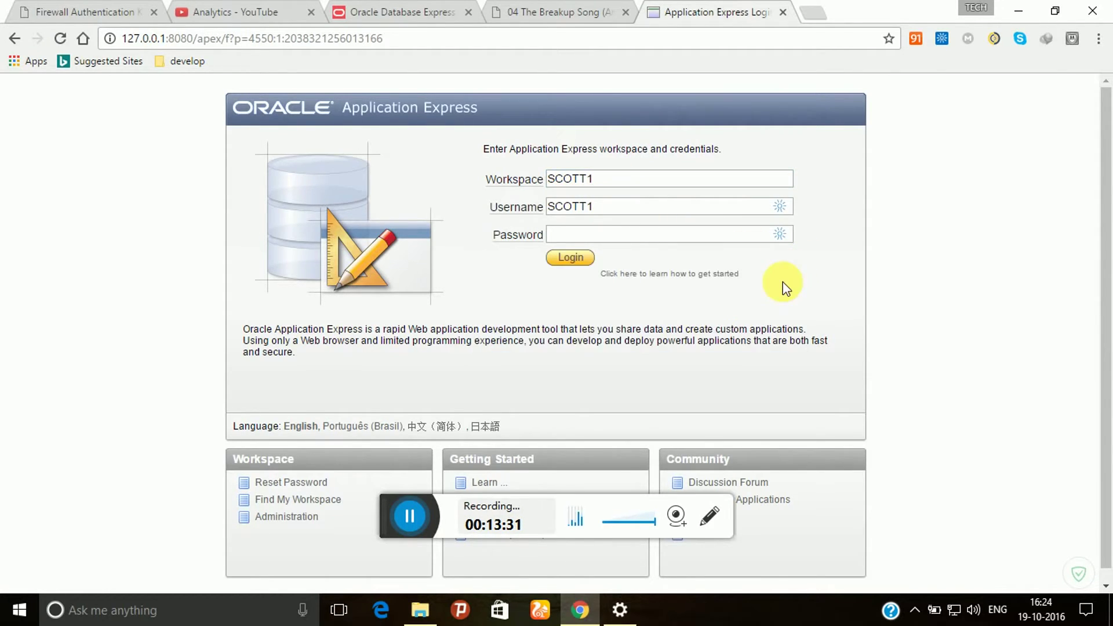
left_click(699, 241)
type("1234")
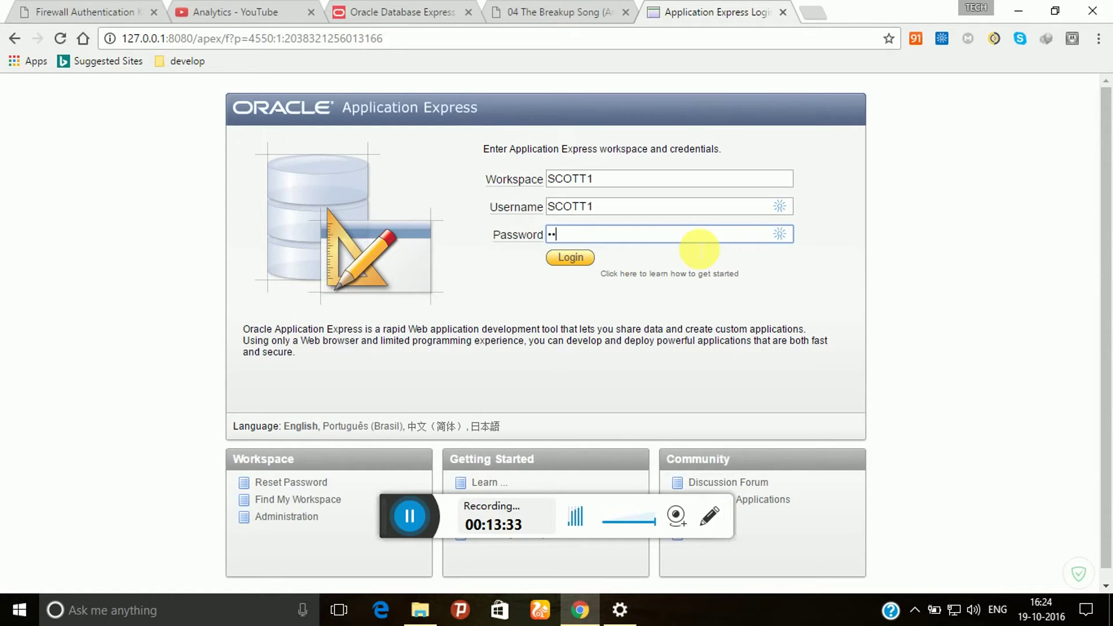
type("5")
left_click(593, 261)
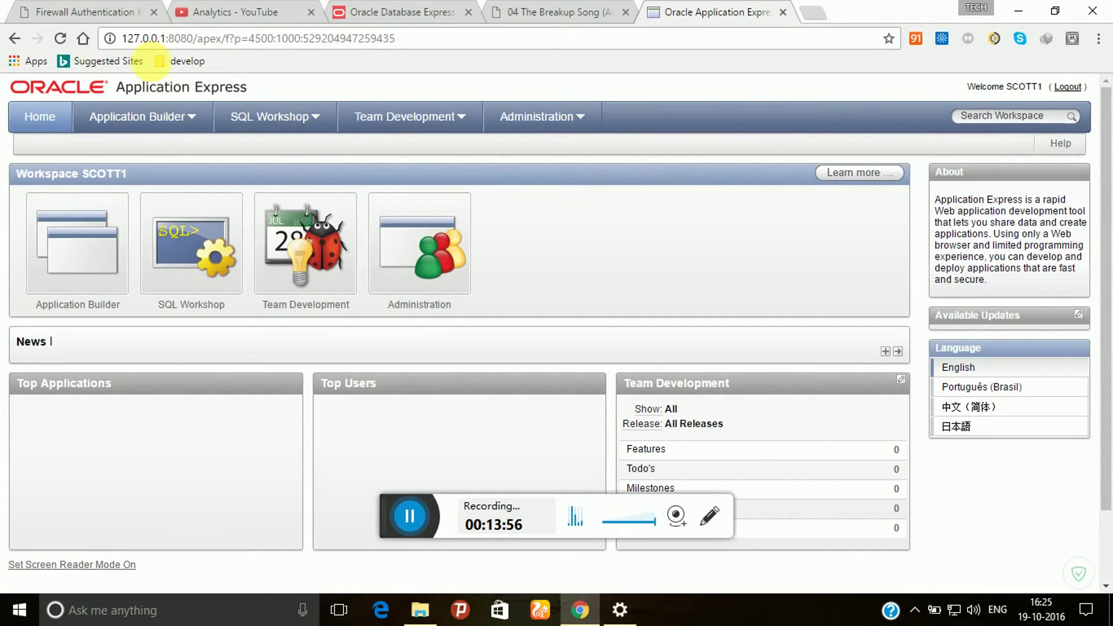
Highlight port 8080 in the address bar of the SCOTT1 workspace home
left_click_drag(123, 39, 193, 44)
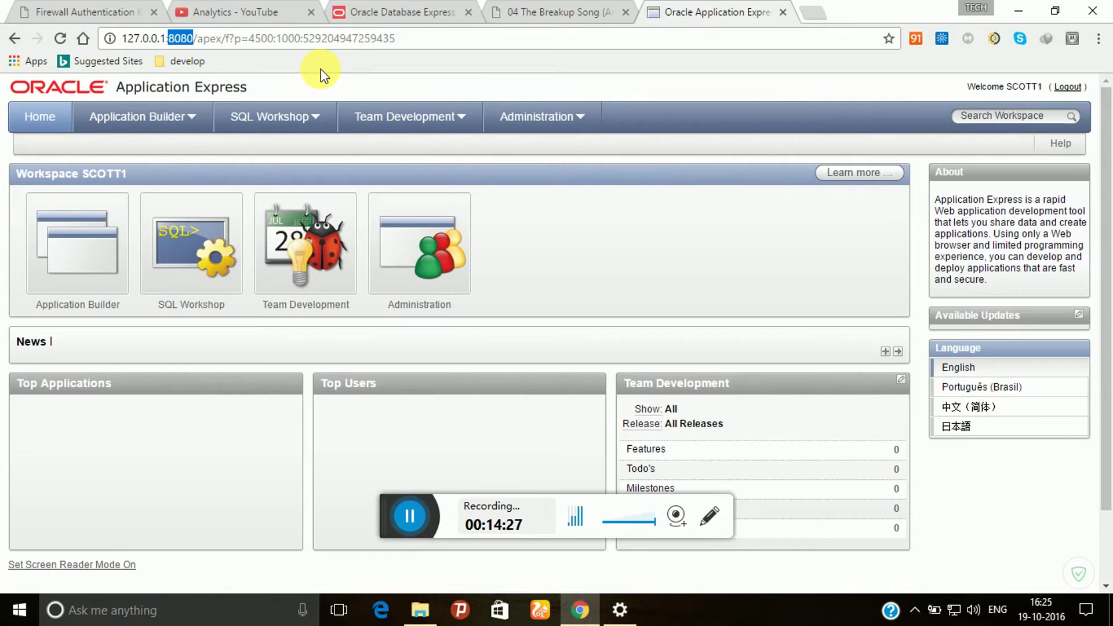
In SQL Commands, enter create table student(sno int, sname varchar(20), address varchar(50);
left_click(216, 308)
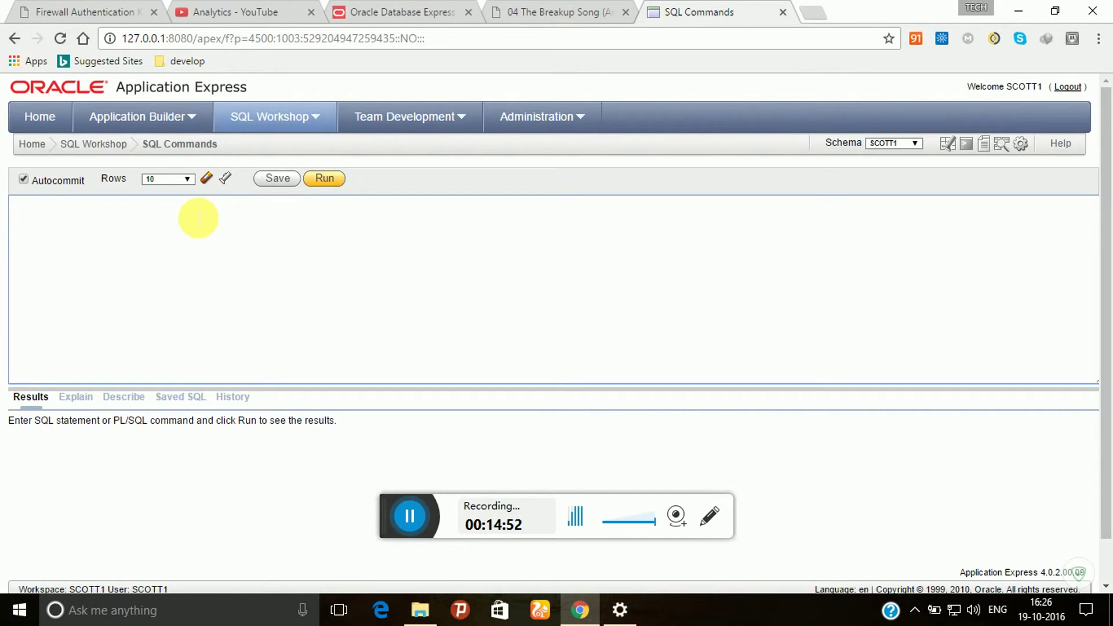
type("create table stude")
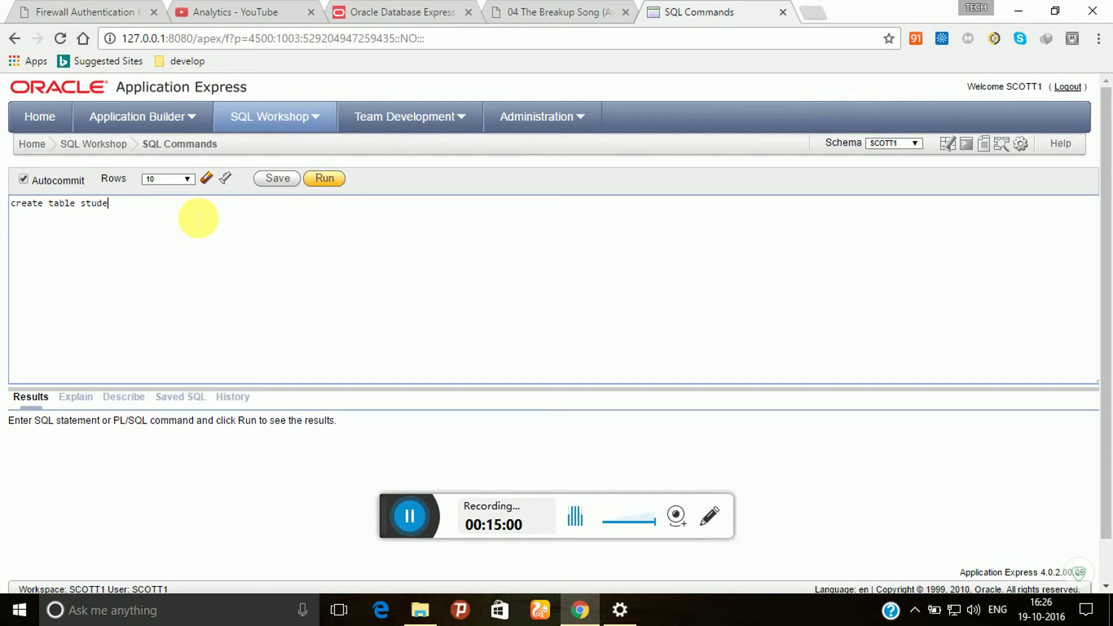
type("nt(sno int")
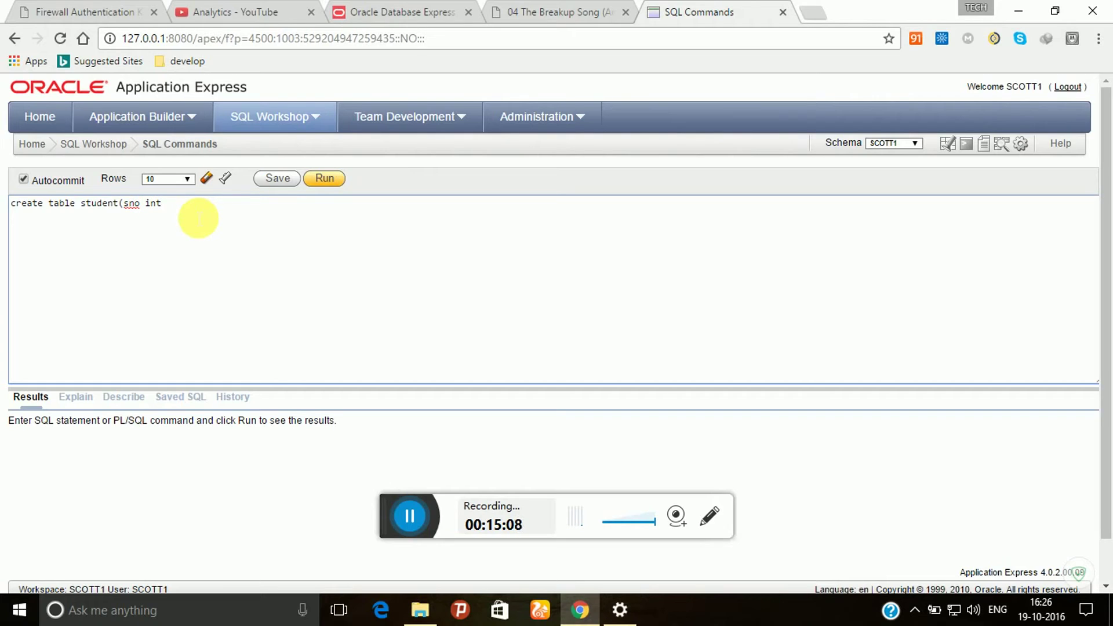
key("BackSpace")
type("t,sb")
key("BackSpace")
type("name varchar(20),address varchar")
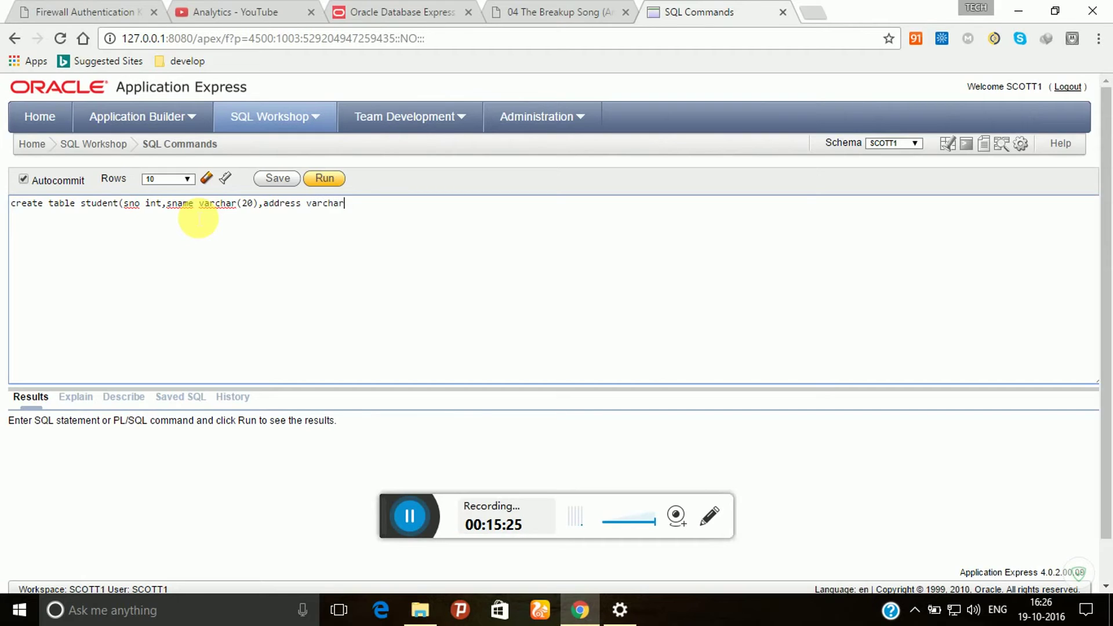
type("(50));")
type(";")
key("BackSpace")
type(";")
Run the statement, add the missing ')' after ORA-00907, and rerun until 'Table created.'
key("ctrl+Return")
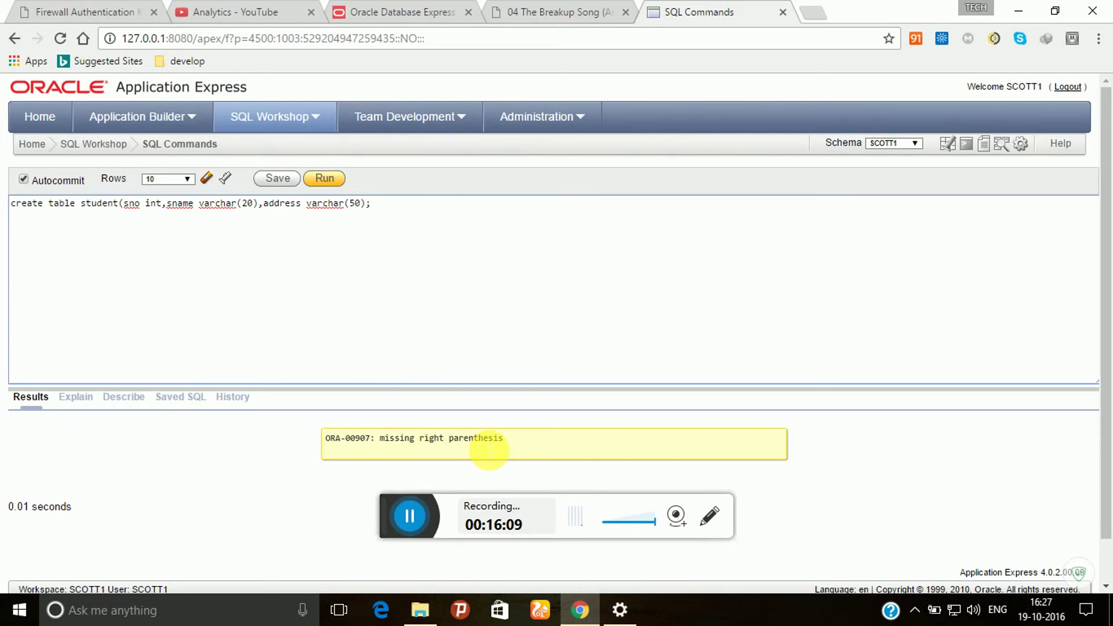
key("Left")
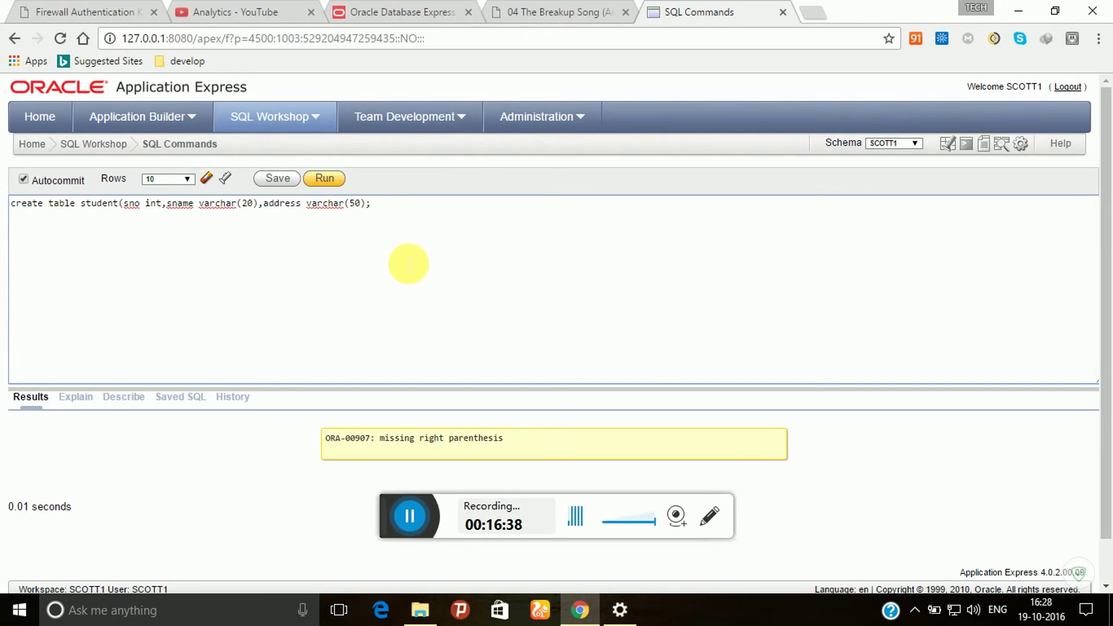
type(")")
key("ctrl+Return")
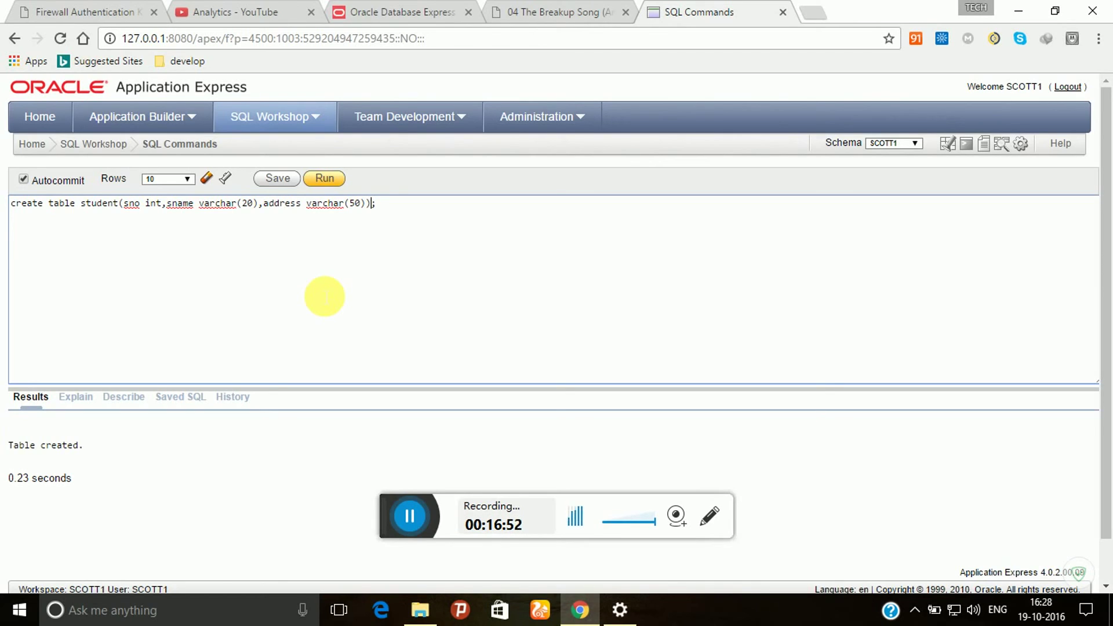
Log out of SCOTT1, close the Logout Confirmation tab and minimize Chrome
left_click(1074, 88)
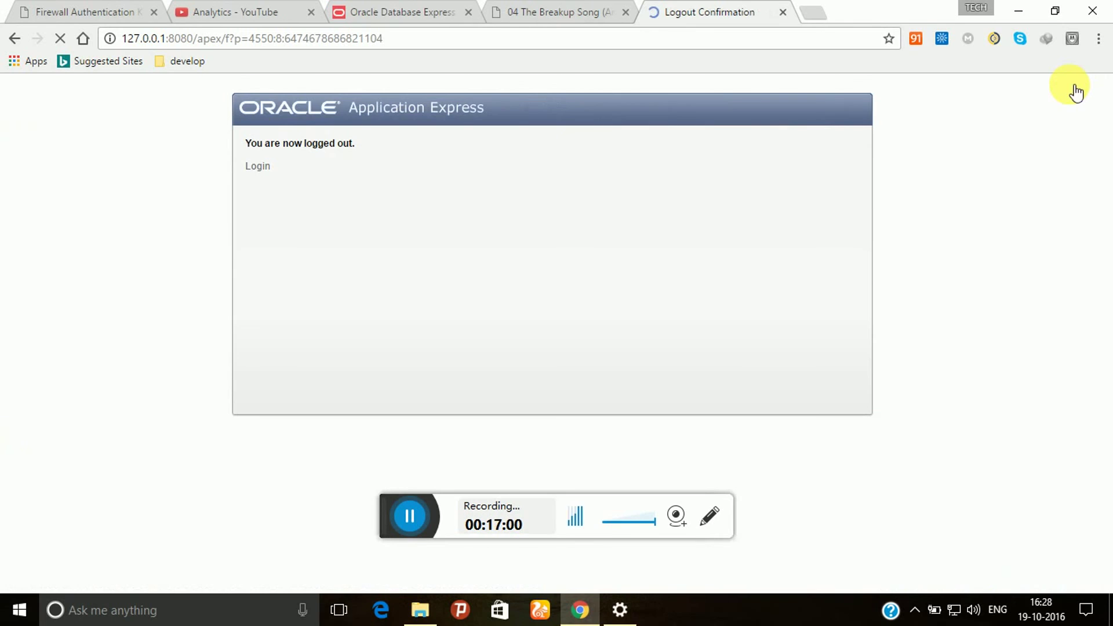
left_click(782, 12)
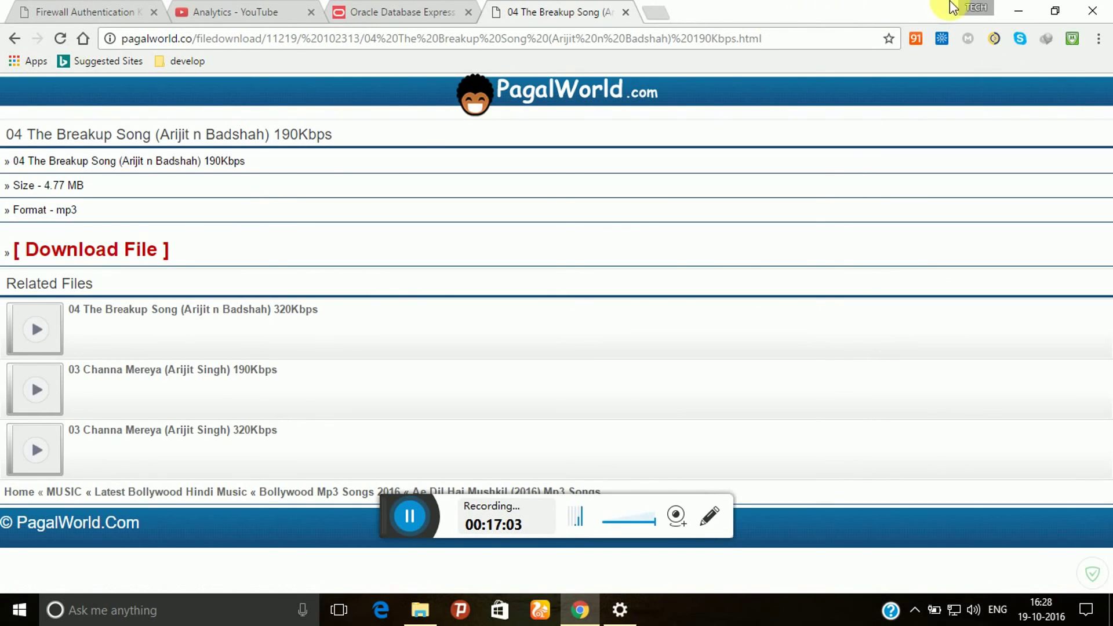
left_click(1019, 10)
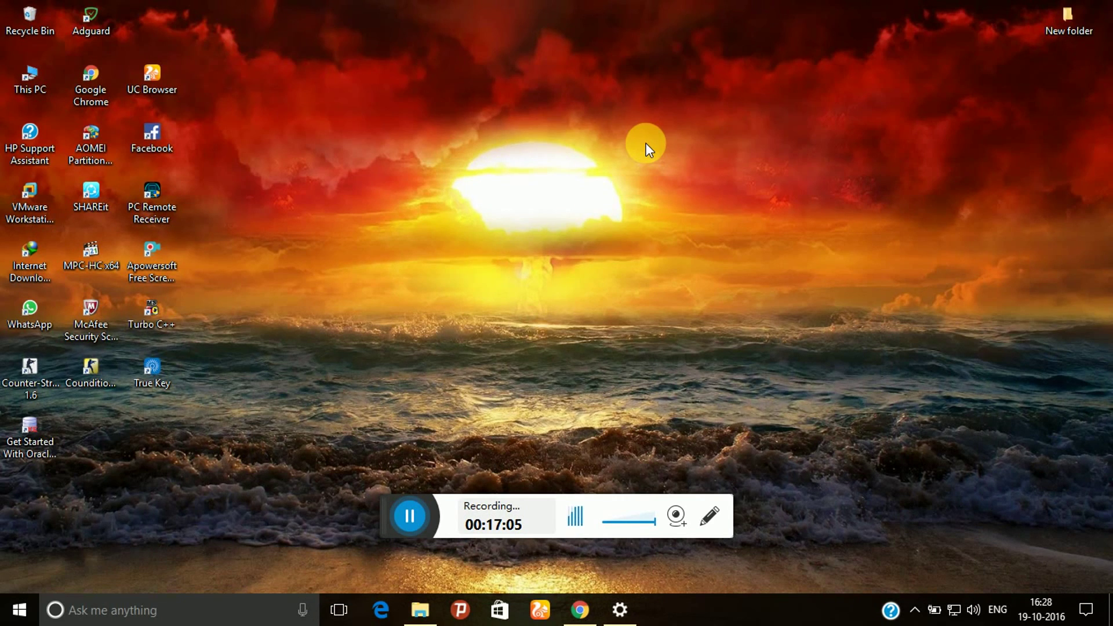